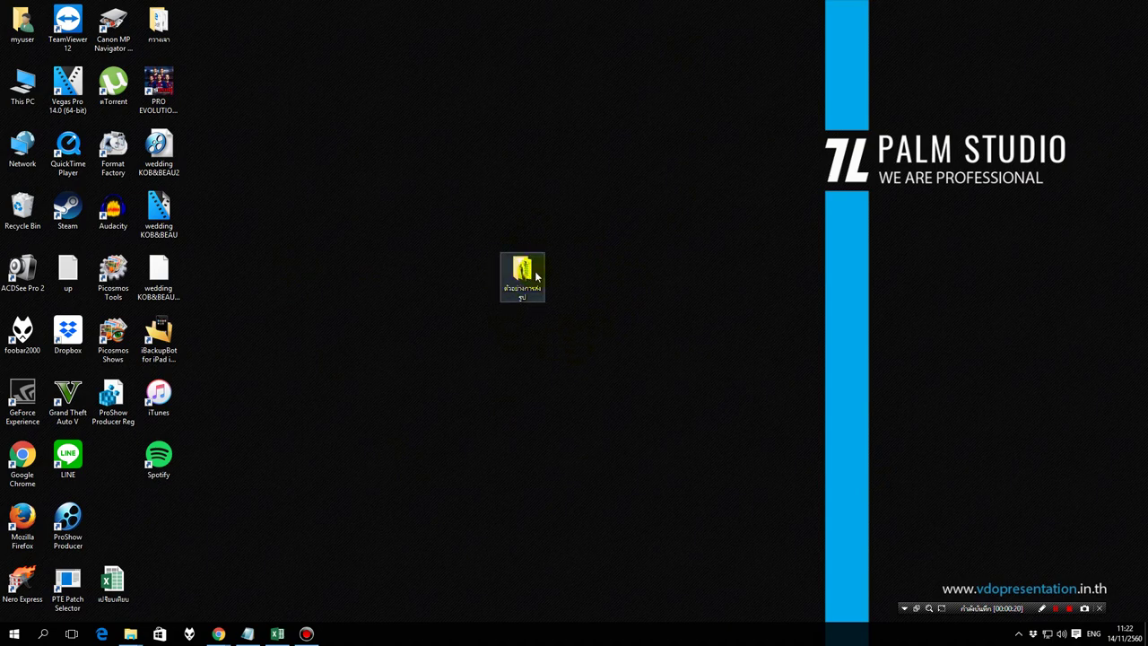
Open the ตัวอย่างการส่งรูป folder on the desktop and rename the photo 1_รูปเปิดตัว to "1 เปิดตัว".
{"action": "double_click", "coordinate": [524, 281]}
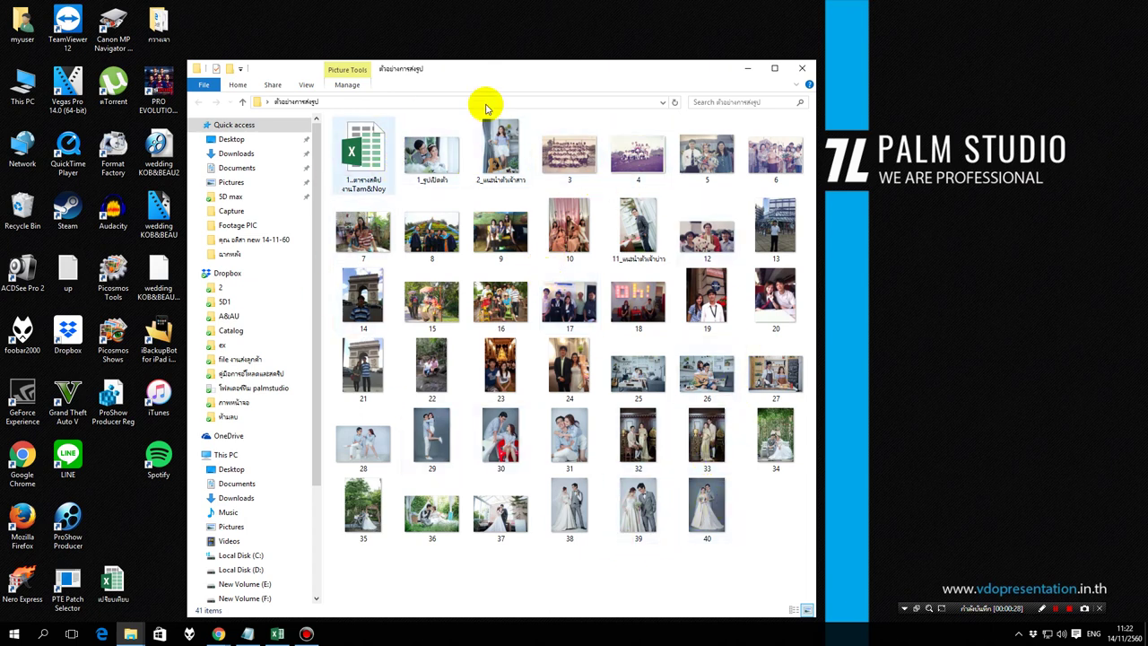
{"action": "mouse_move", "coordinate": [639, 233]}
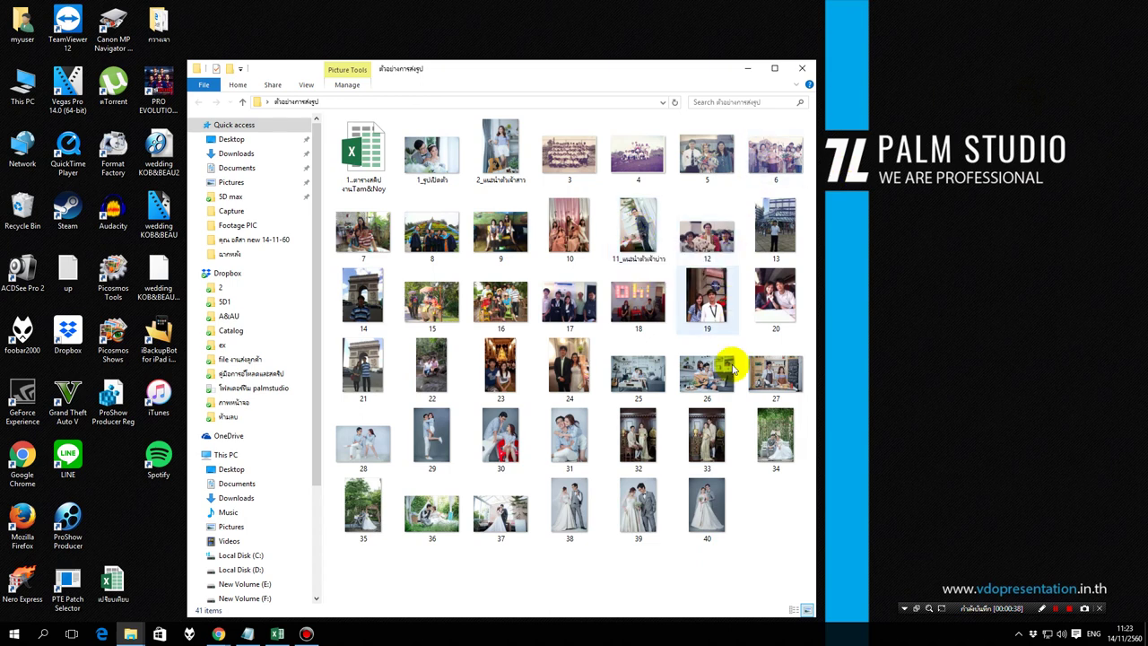
{"action": "left_click", "coordinate": [444, 168]}
{"action": "right_click", "coordinate": [444, 169]}
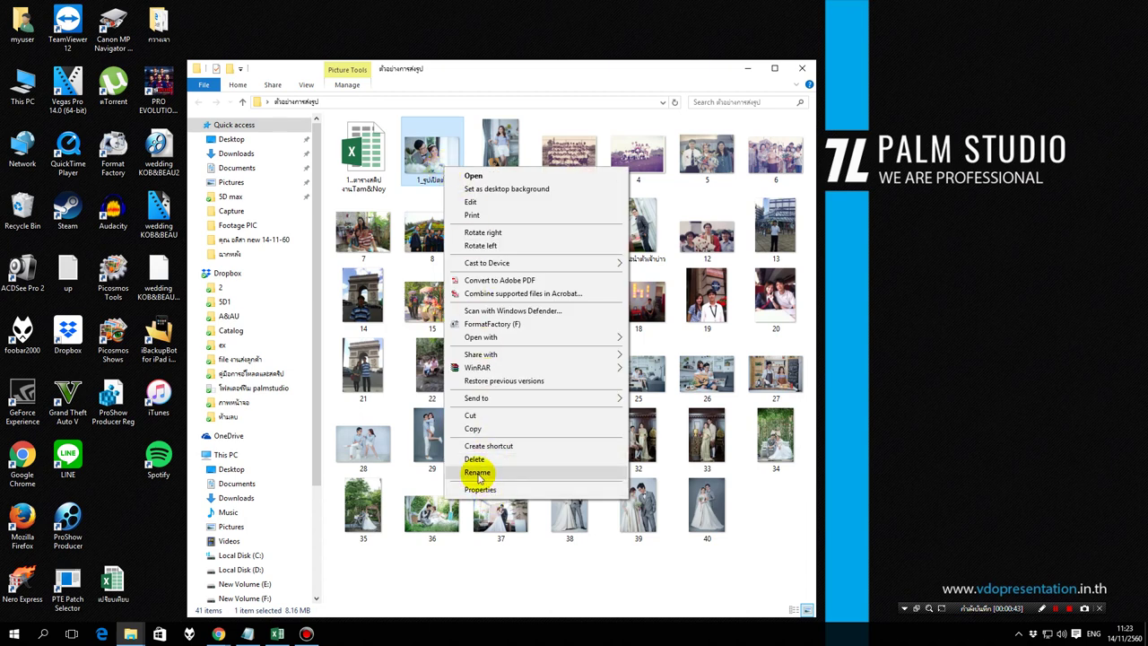
{"action": "left_click", "coordinate": [477, 473]}
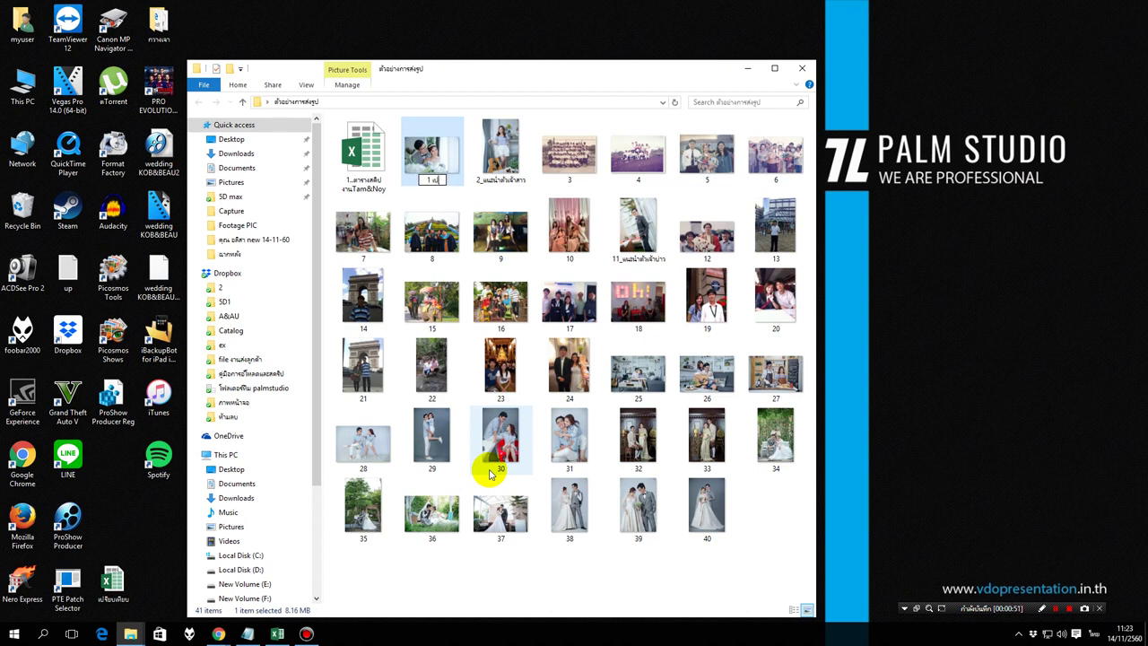
{"action": "type", "text": "1 เปิดตัว"}
{"action": "left_click", "coordinate": [595, 353]}
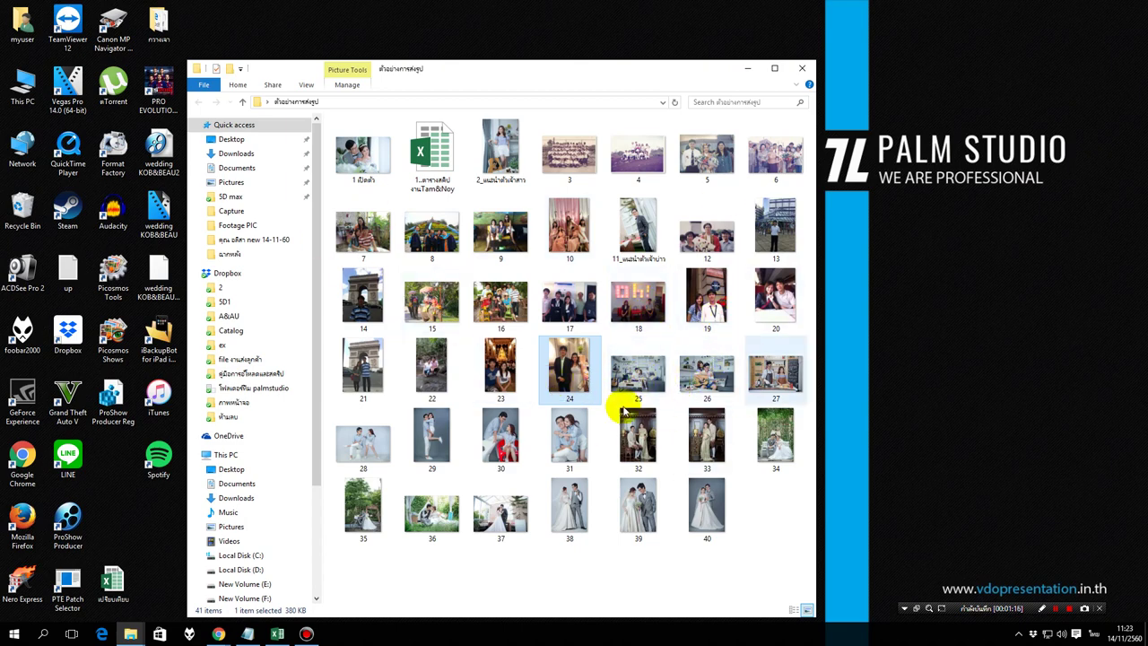
Check the file size of photo 25 in its properties, then dismiss them without changes.
{"action": "right_click", "coordinate": [630, 368]}
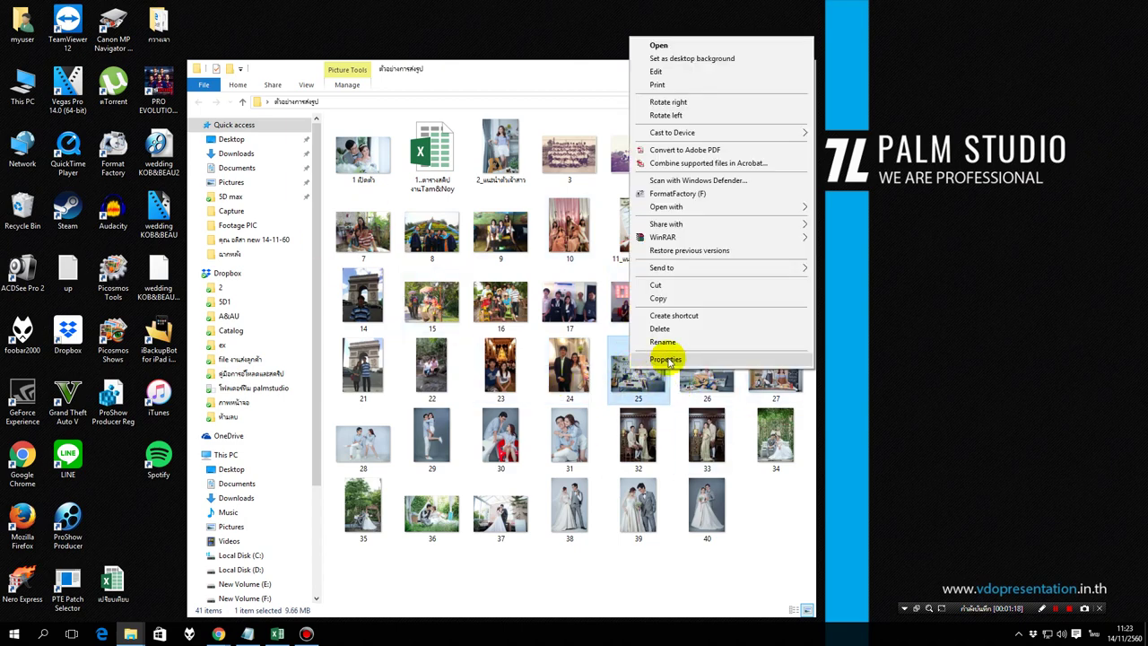
{"action": "left_click", "coordinate": [668, 360]}
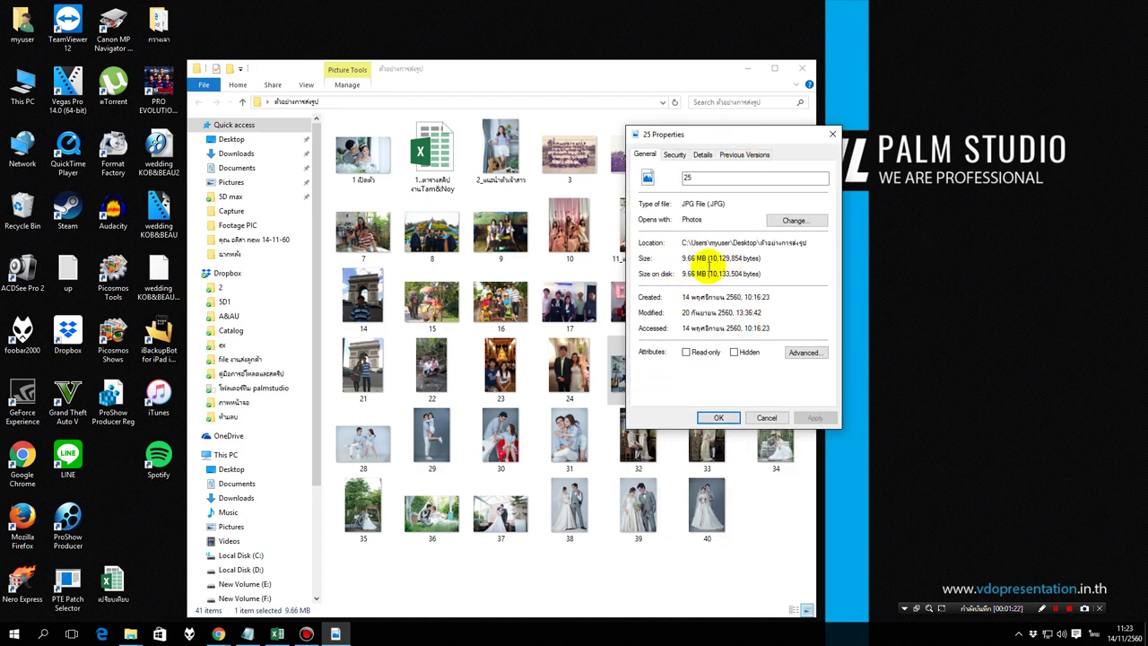
{"action": "left_click", "coordinate": [767, 417]}
View photo 25, compare it with the neighbouring photo, enlarge it to inspect its sharpness, and close the viewer.
{"action": "double_click", "coordinate": [667, 400]}
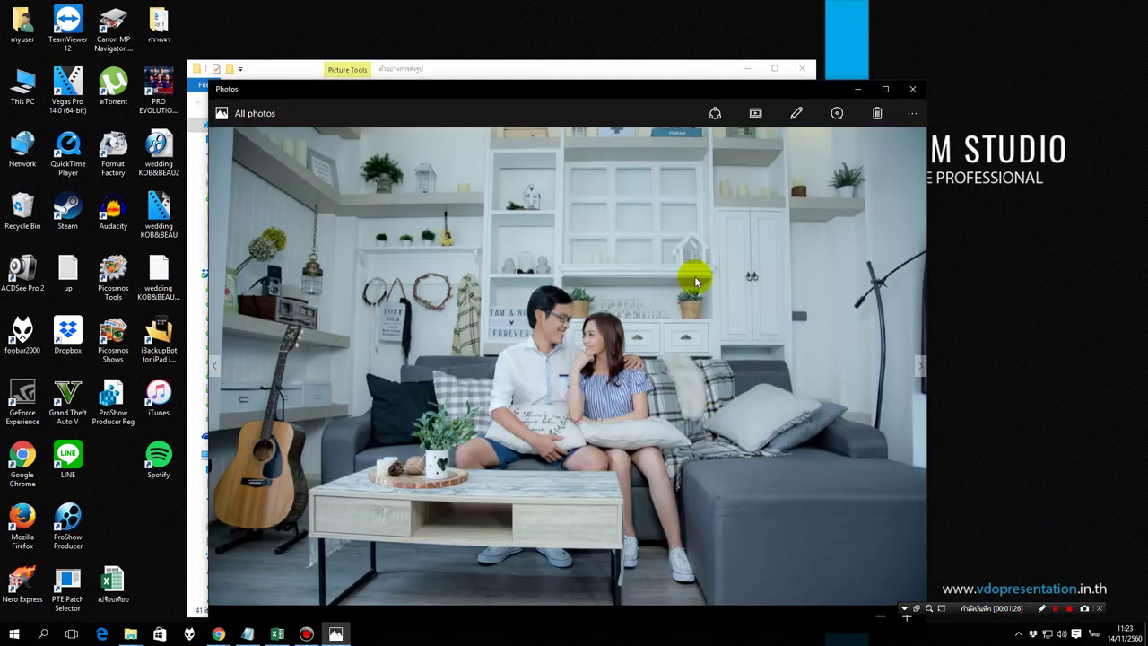
{"action": "left_click", "coordinate": [691, 267]}
{"action": "scroll", "coordinate": [622, 237], "scroll_direction": "down", "scroll_amount": 1}
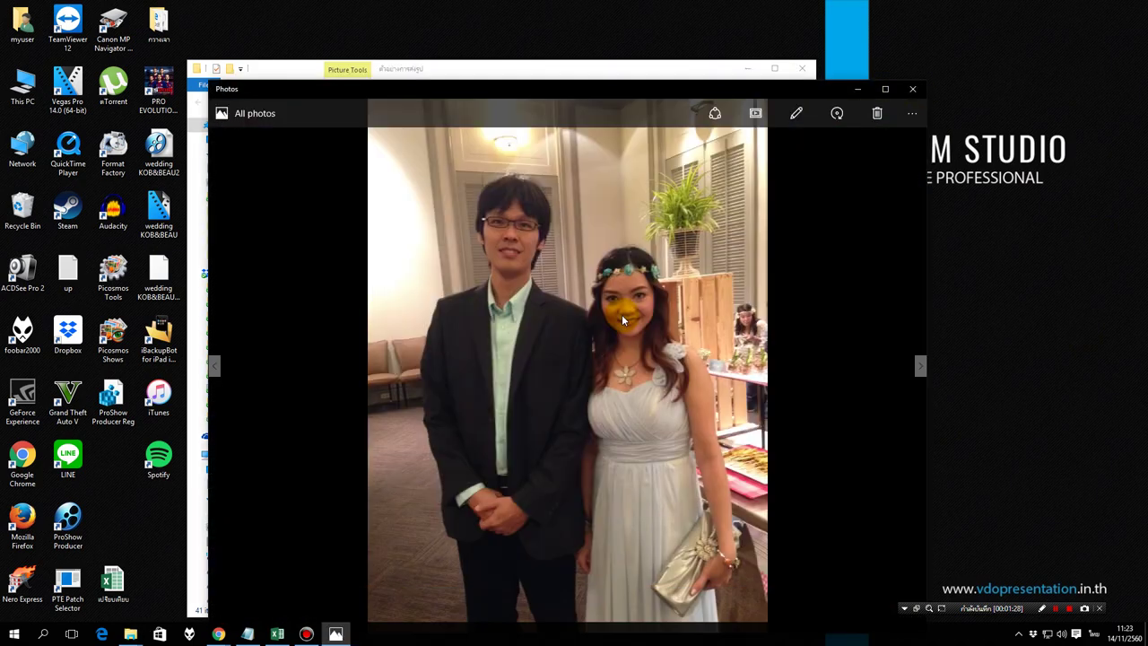
{"action": "scroll", "coordinate": [624, 314], "scroll_direction": "up", "scroll_amount": 1}
{"action": "scroll", "coordinate": [623, 323], "scroll_direction": "up", "scroll_amount": 3}
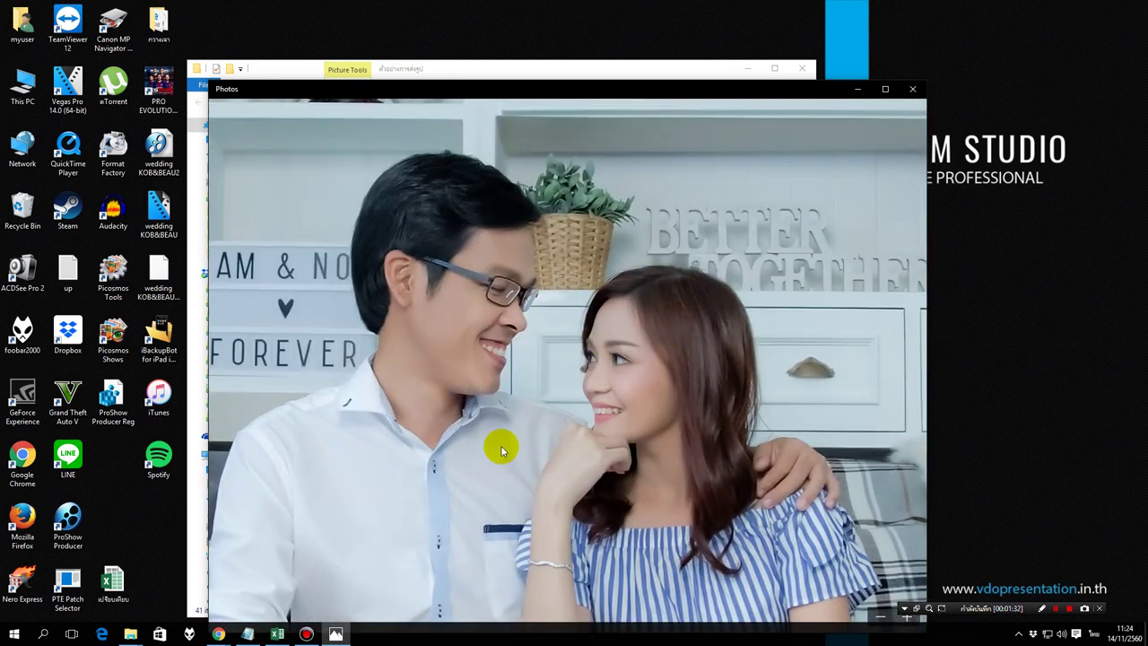
{"action": "left_click", "coordinate": [914, 90]}
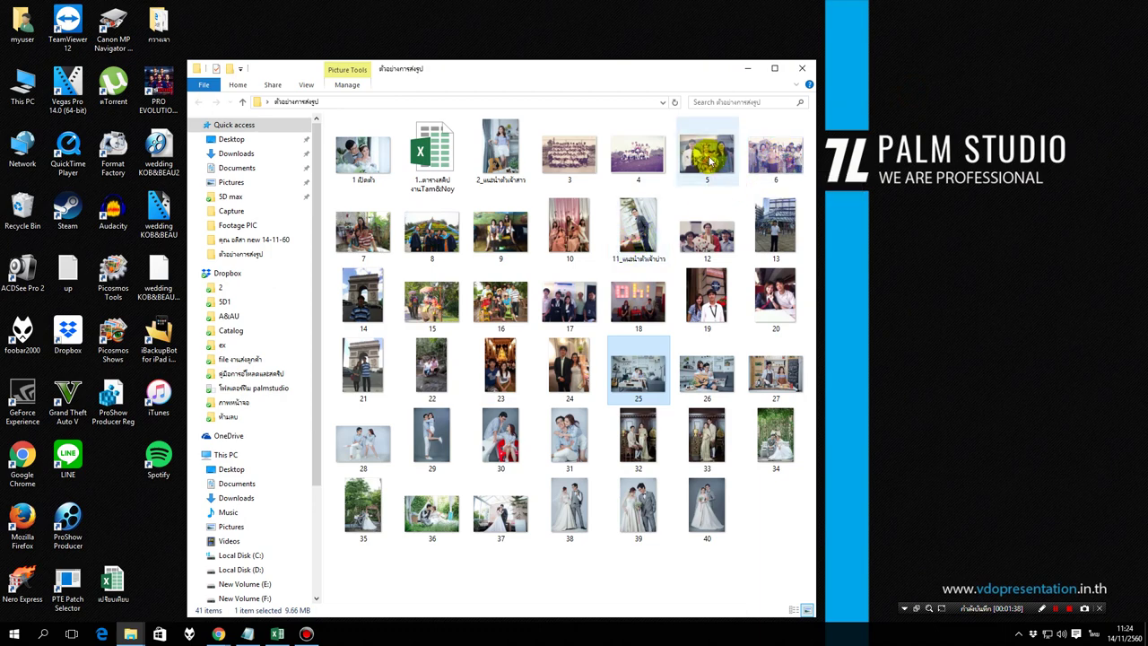
View photo 5, enlarge the face in the middle to inspect its quality, and close the viewer.
{"action": "double_click", "coordinate": [707, 160]}
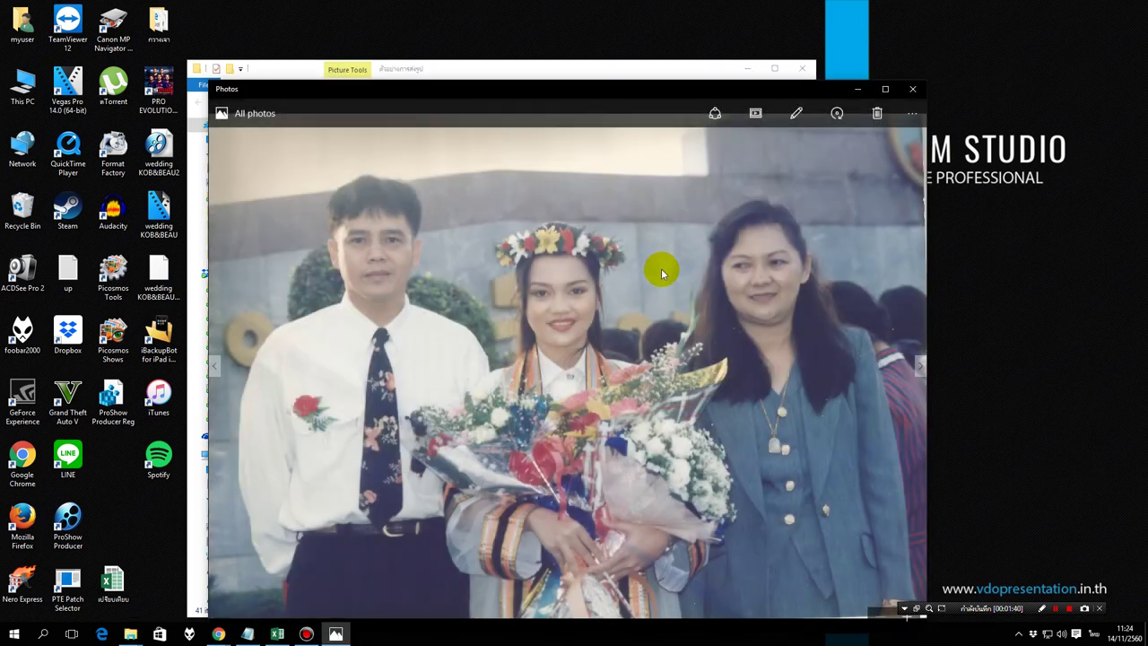
{"action": "left_click_drag", "start_coordinate": [642, 73], "coordinate": [639, 36]}
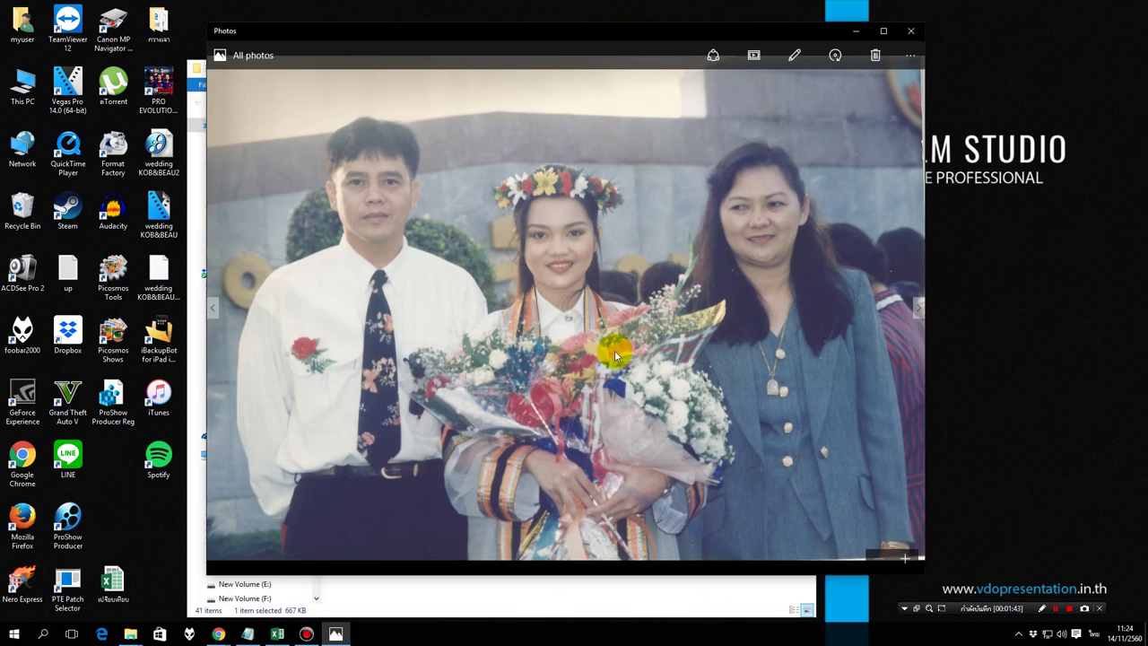
{"action": "scroll", "coordinate": [598, 339], "scroll_direction": "up", "scroll_amount": 6}
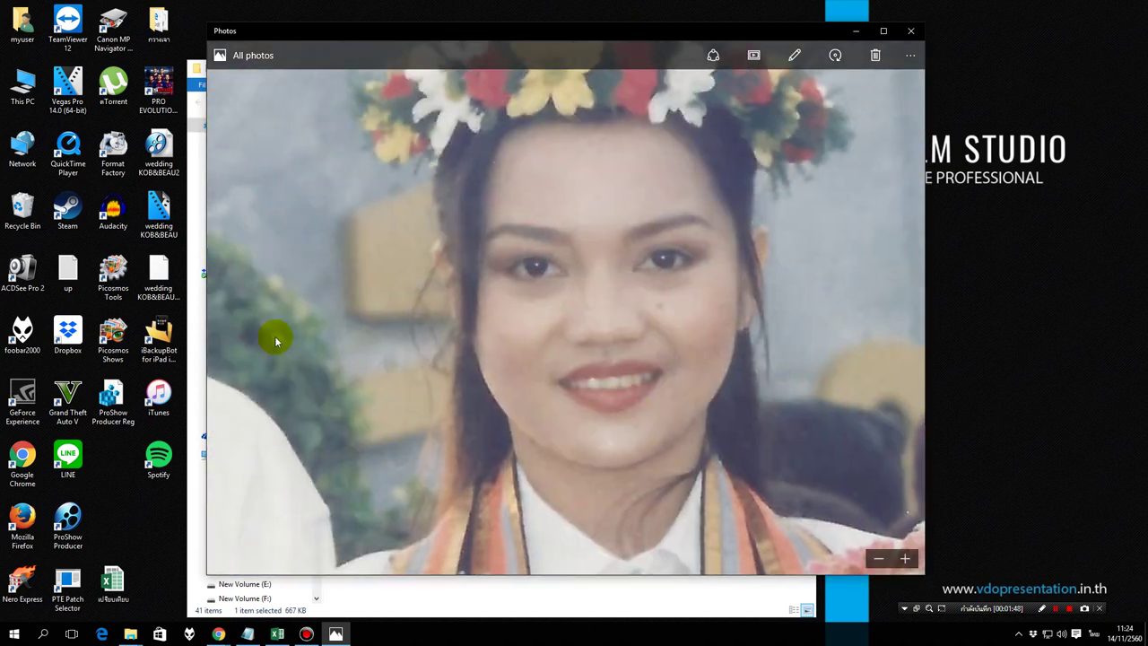
{"action": "scroll", "coordinate": [564, 299], "scroll_direction": "down", "scroll_amount": 6}
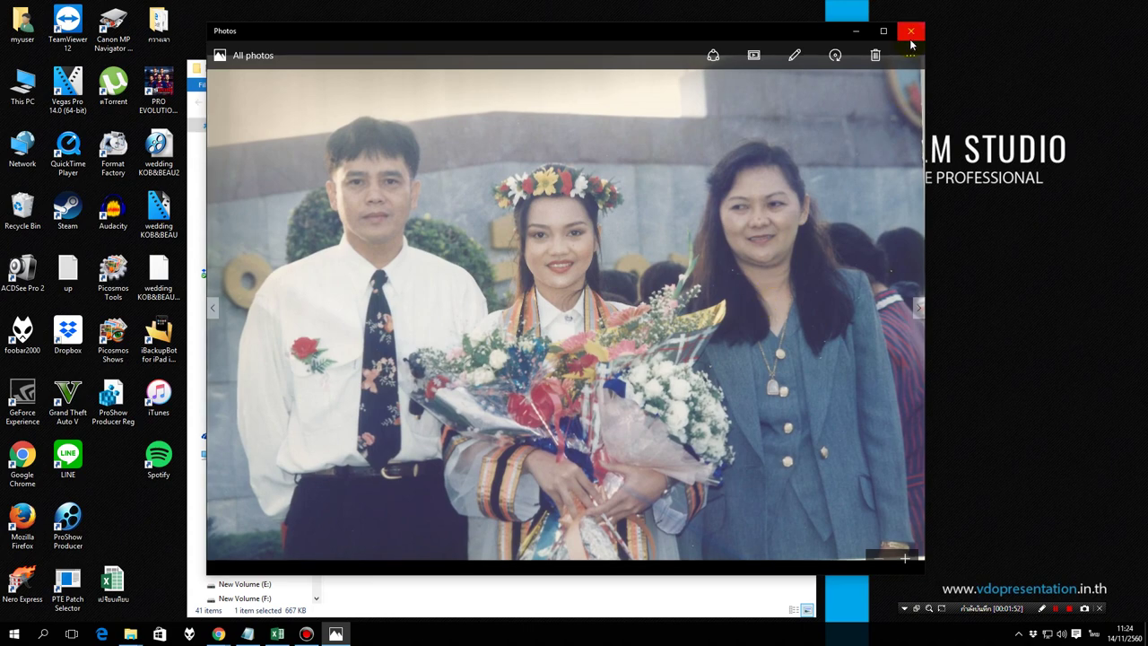
{"action": "left_click", "coordinate": [910, 32]}
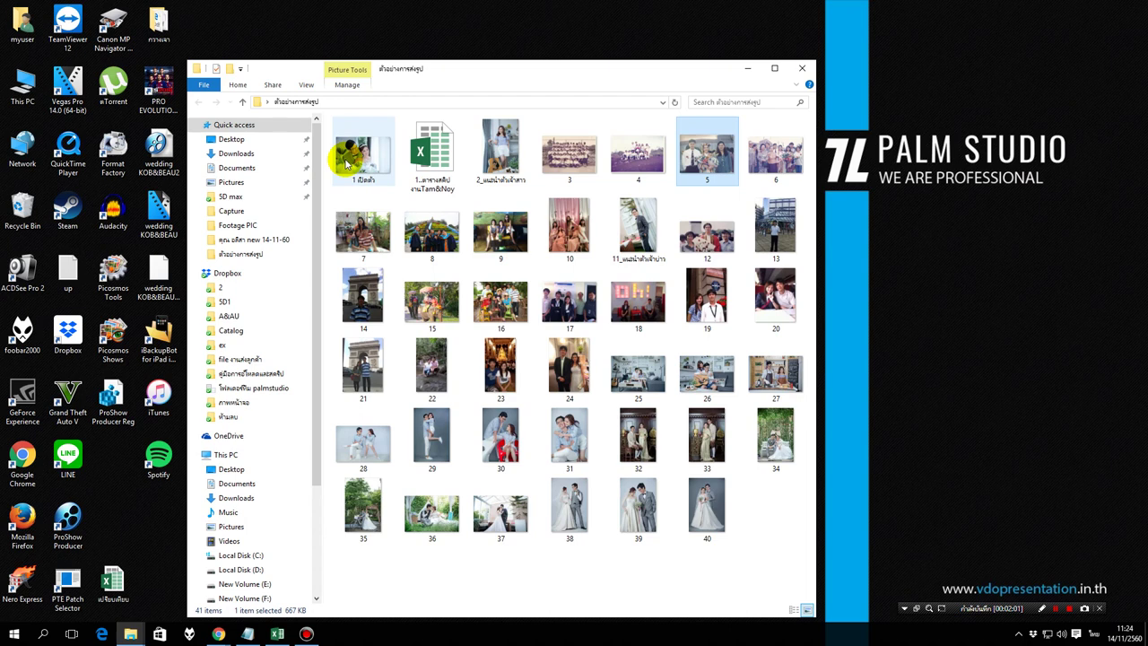
View the opening photo "1 เปิดตัว" at full size and close it.
{"action": "mouse_move", "coordinate": [711, 470]}
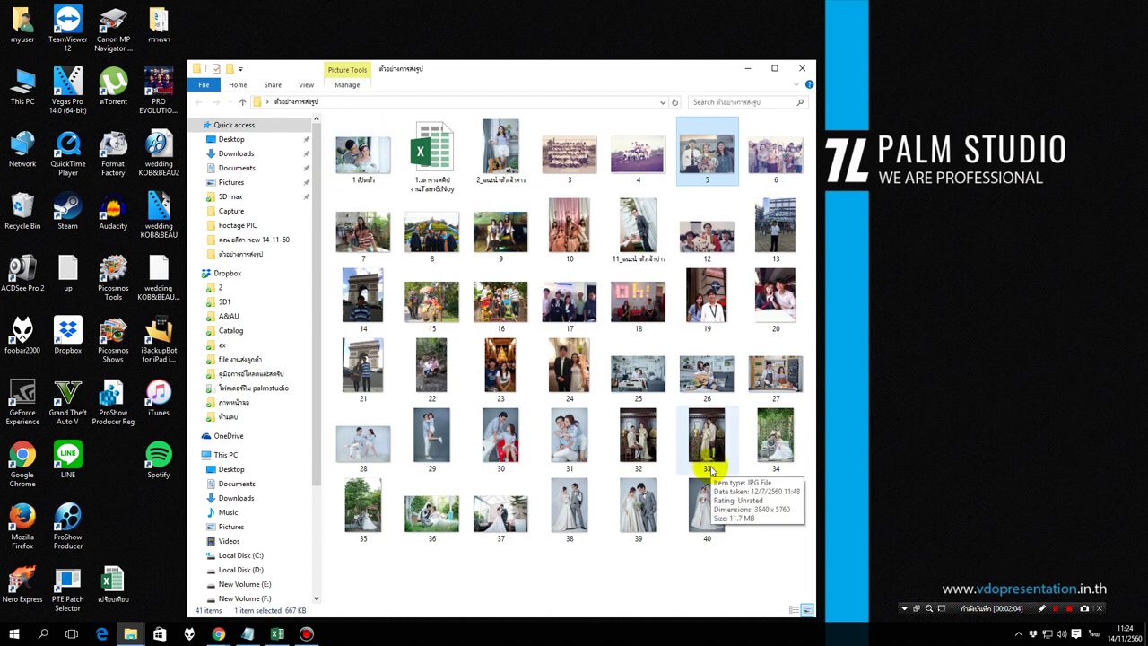
{"action": "double_click", "coordinate": [365, 173]}
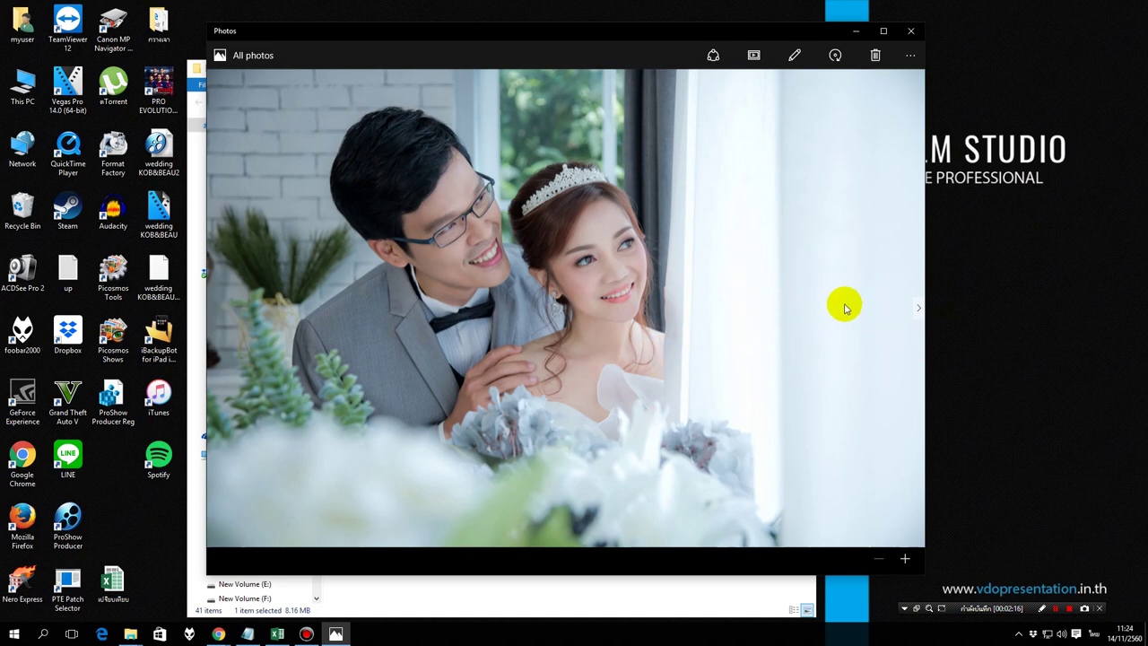
{"action": "left_click", "coordinate": [912, 32]}
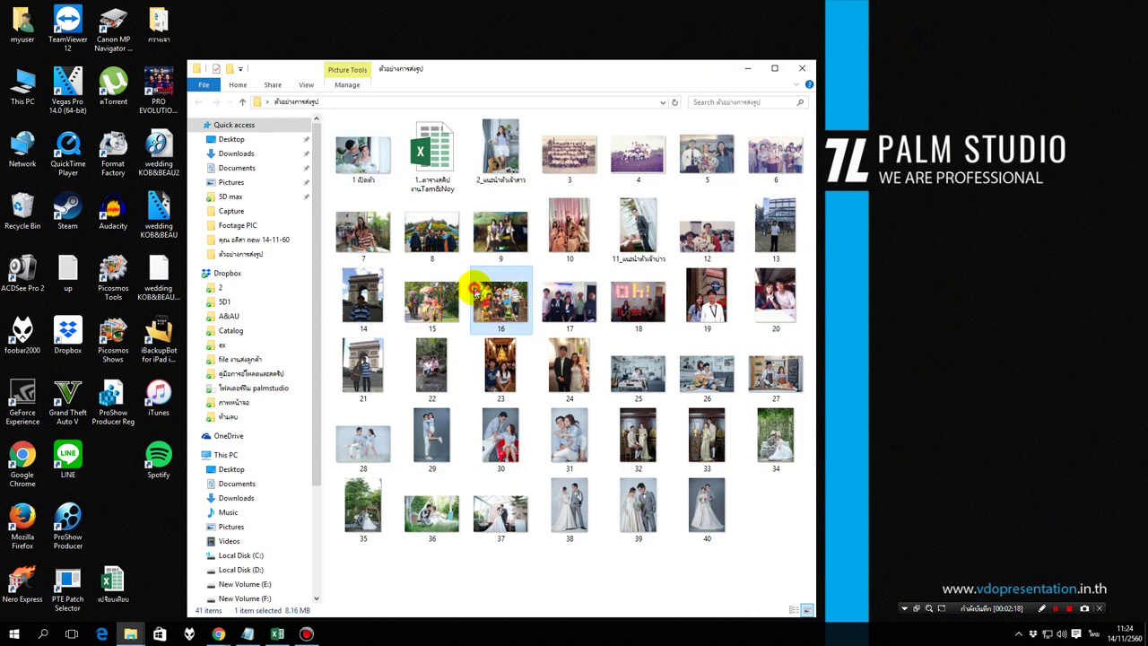
View the bride's introduction photo (number 2) and the groom's introduction photo (number 11), closing each one after viewing.
{"action": "left_click", "coordinate": [491, 168]}
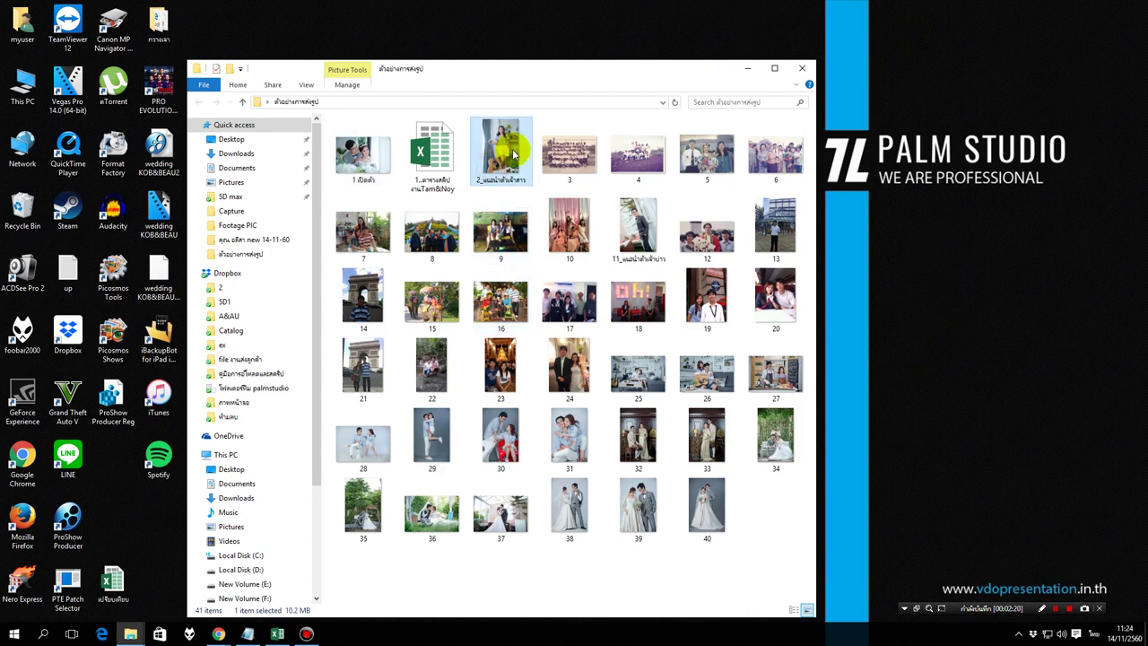
{"action": "double_click", "coordinate": [514, 155]}
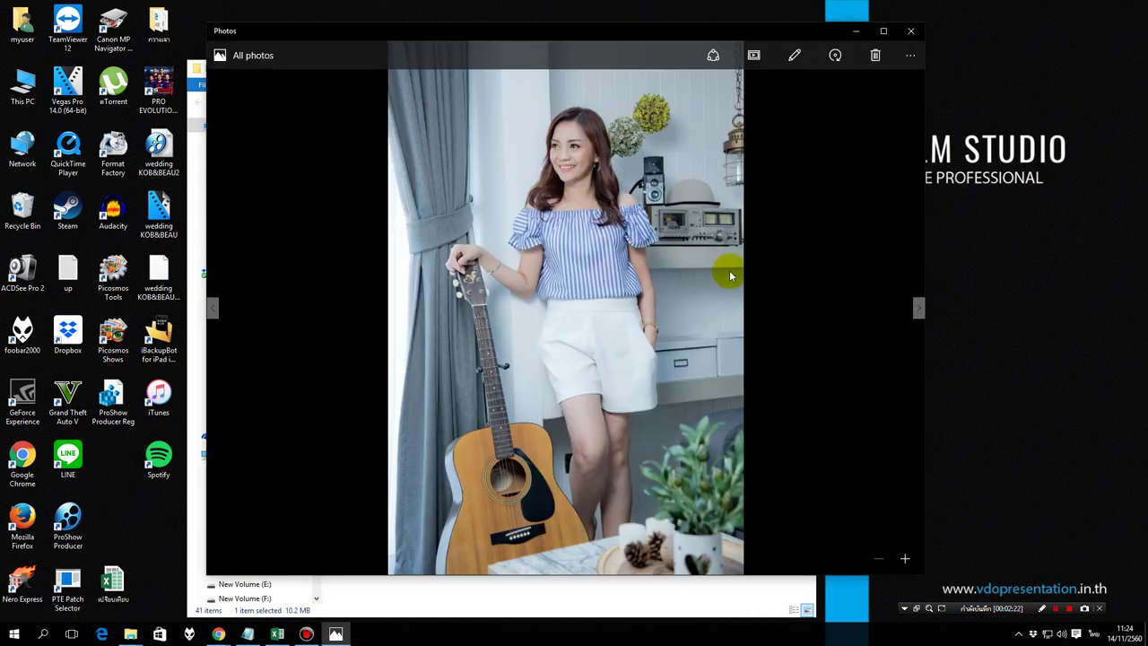
{"action": "left_click", "coordinate": [911, 31]}
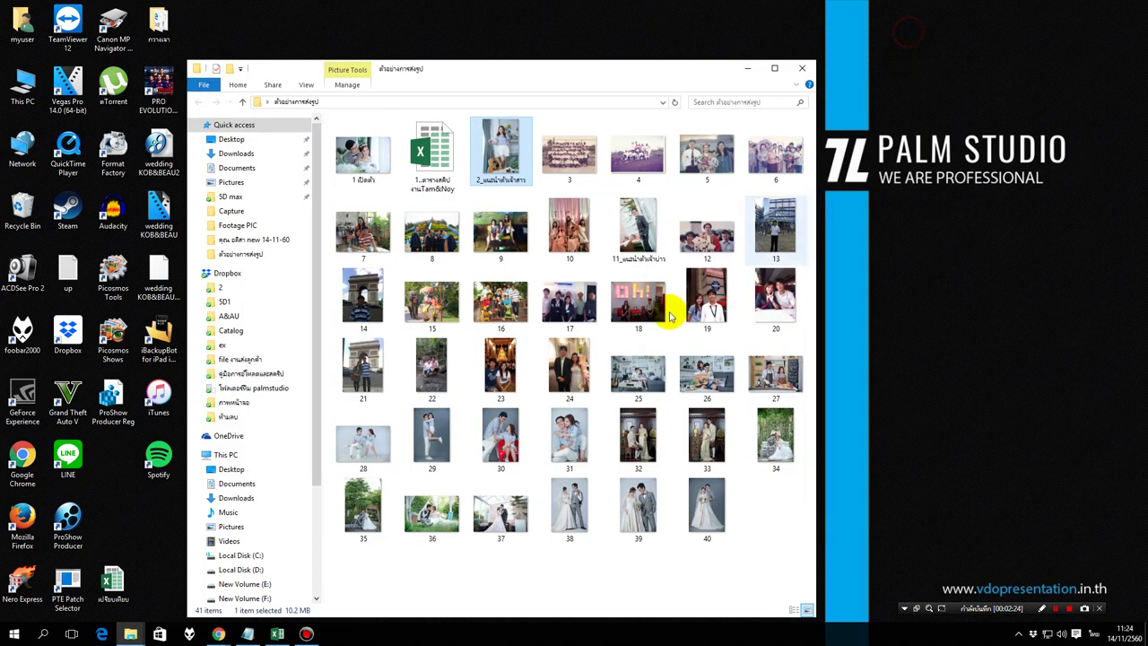
{"action": "double_click", "coordinate": [638, 229]}
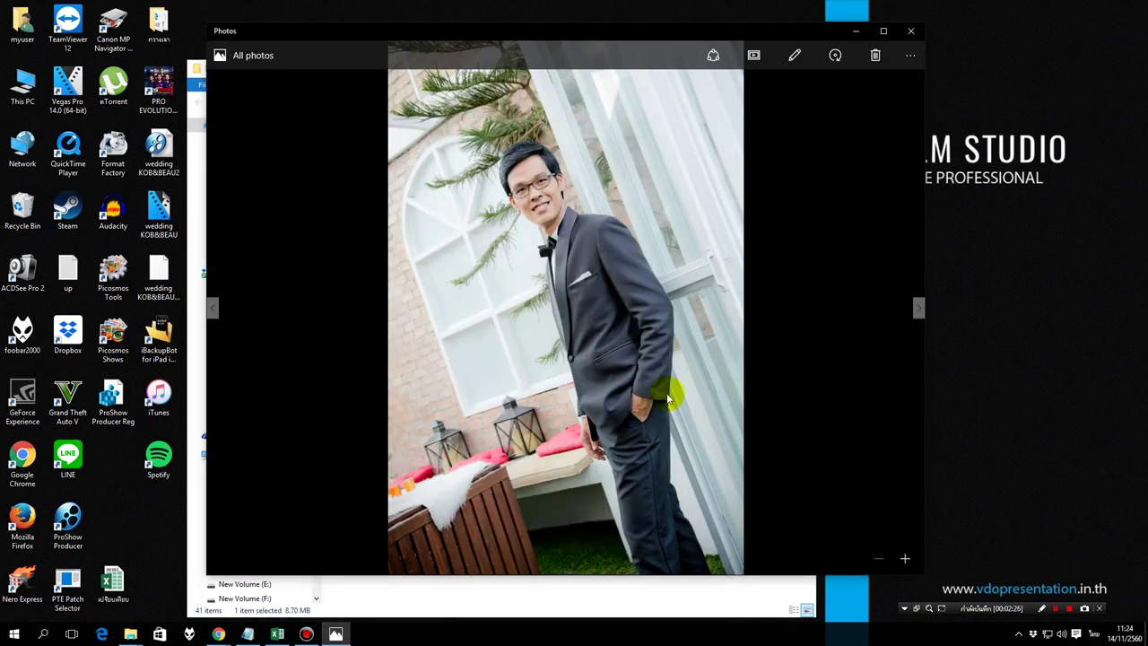
{"action": "left_click", "coordinate": [910, 31]}
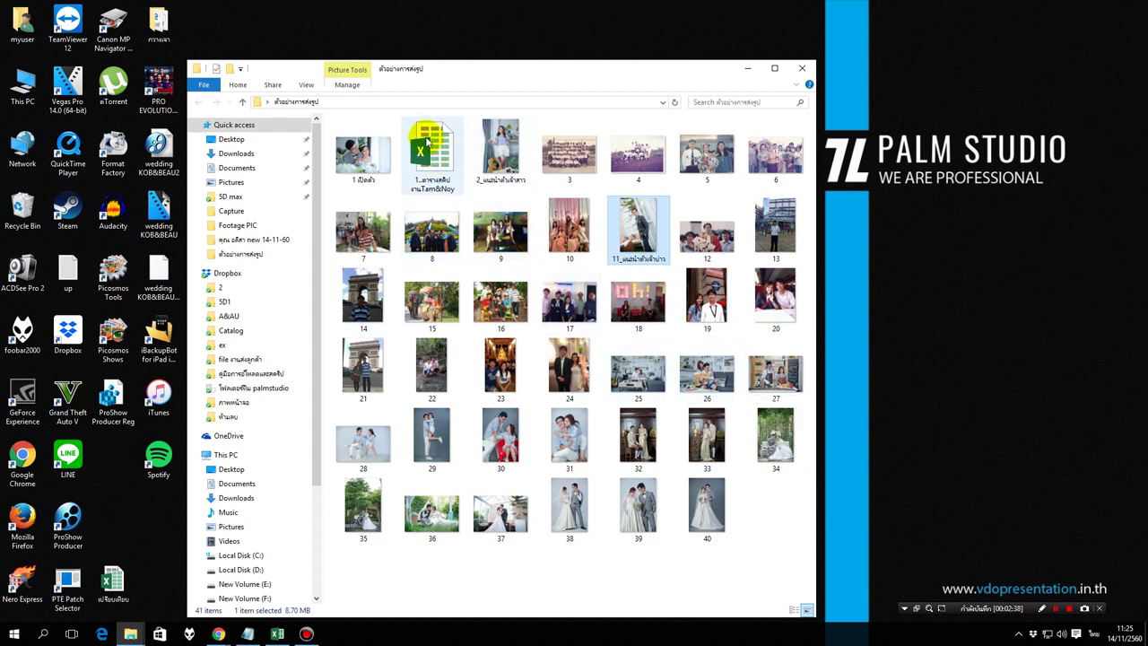
Open the Excel script worksheet in the folder and review the couple's names, wedding date, song and contact fields.
{"action": "left_click", "coordinate": [429, 142]}
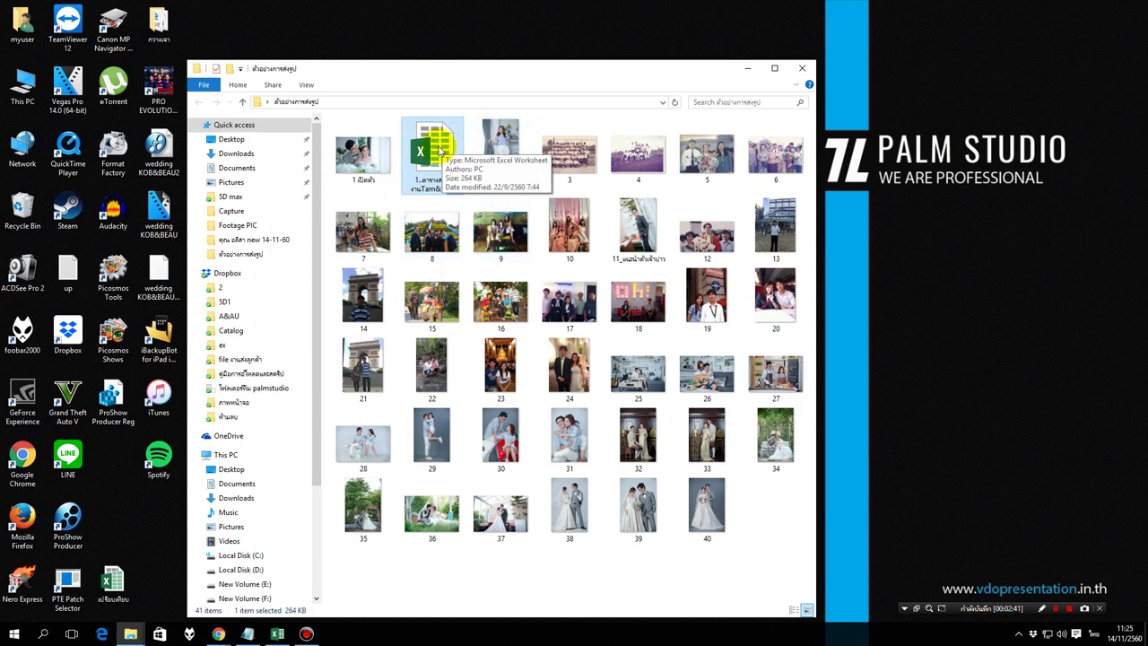
{"action": "double_click", "coordinate": [439, 151]}
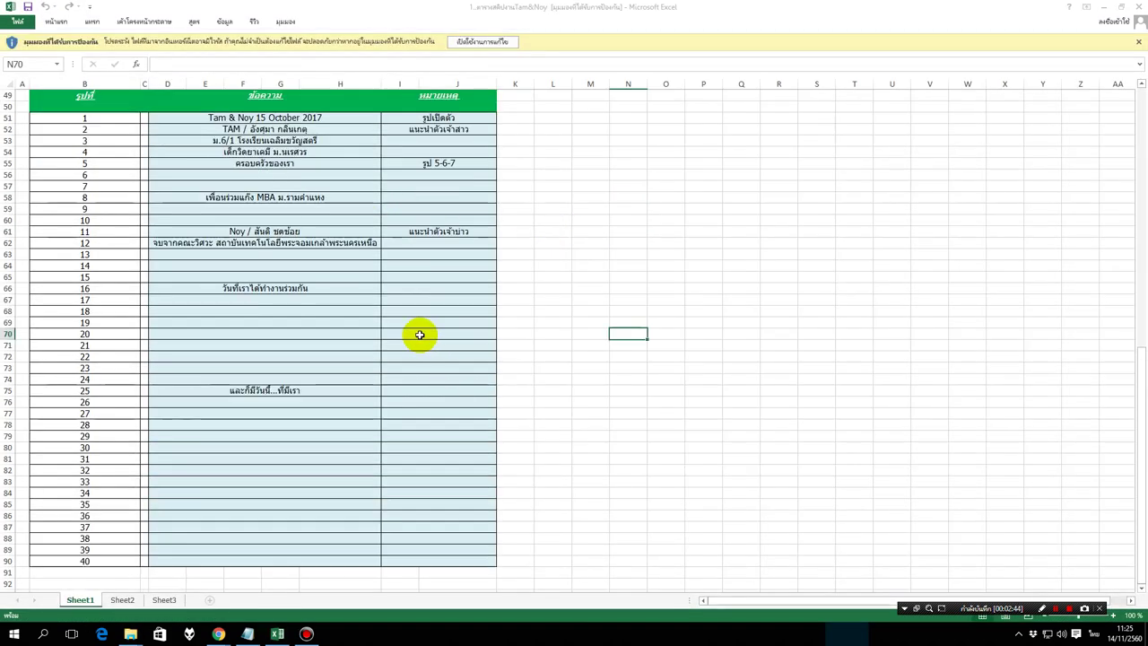
{"action": "scroll", "coordinate": [419, 335], "scroll_direction": "up", "scroll_amount": 16}
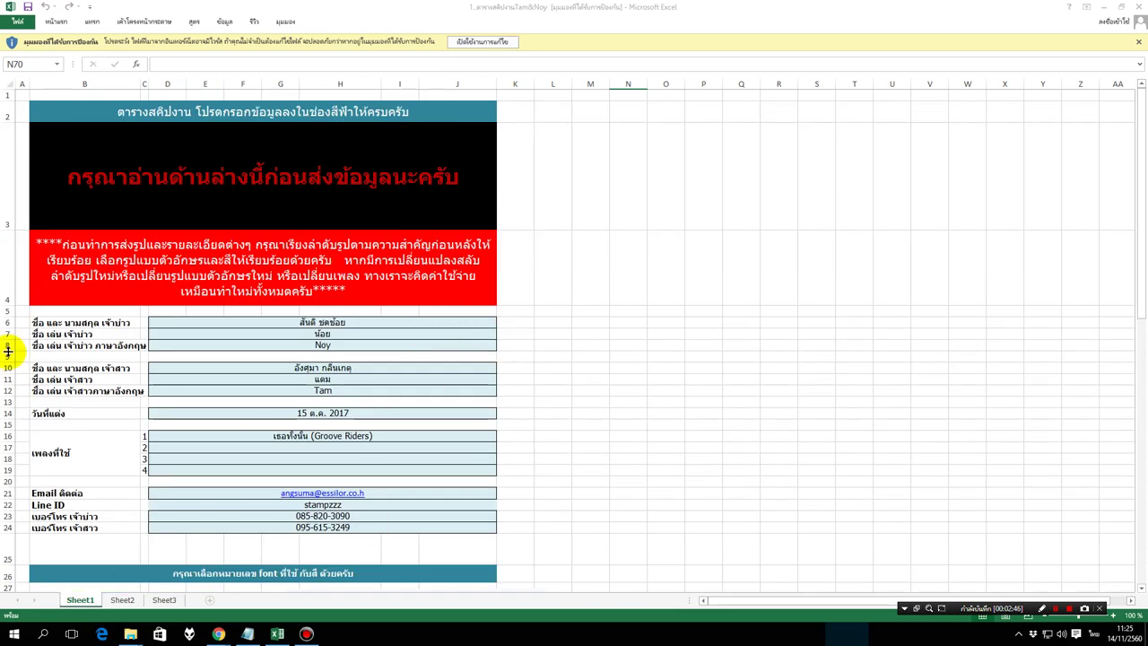
{"action": "scroll", "coordinate": [431, 386], "scroll_direction": "down", "scroll_amount": 3}
{"action": "scroll", "coordinate": [469, 390], "scroll_direction": "up", "scroll_amount": 2}
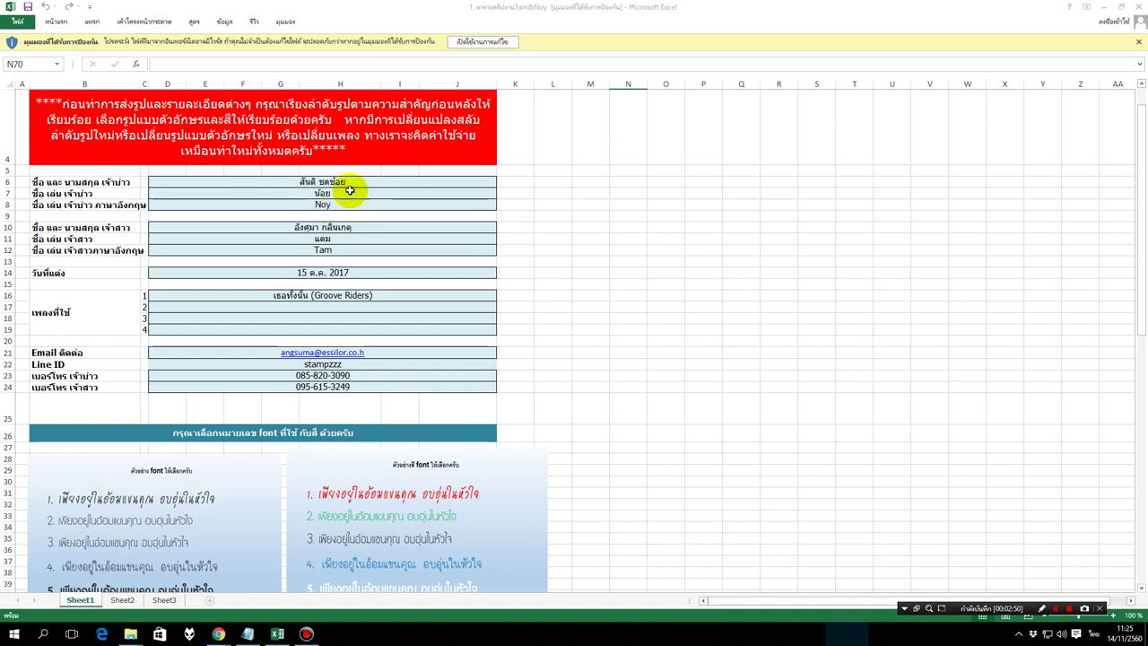
{"action": "scroll", "coordinate": [375, 299], "scroll_direction": "down", "scroll_amount": 1}
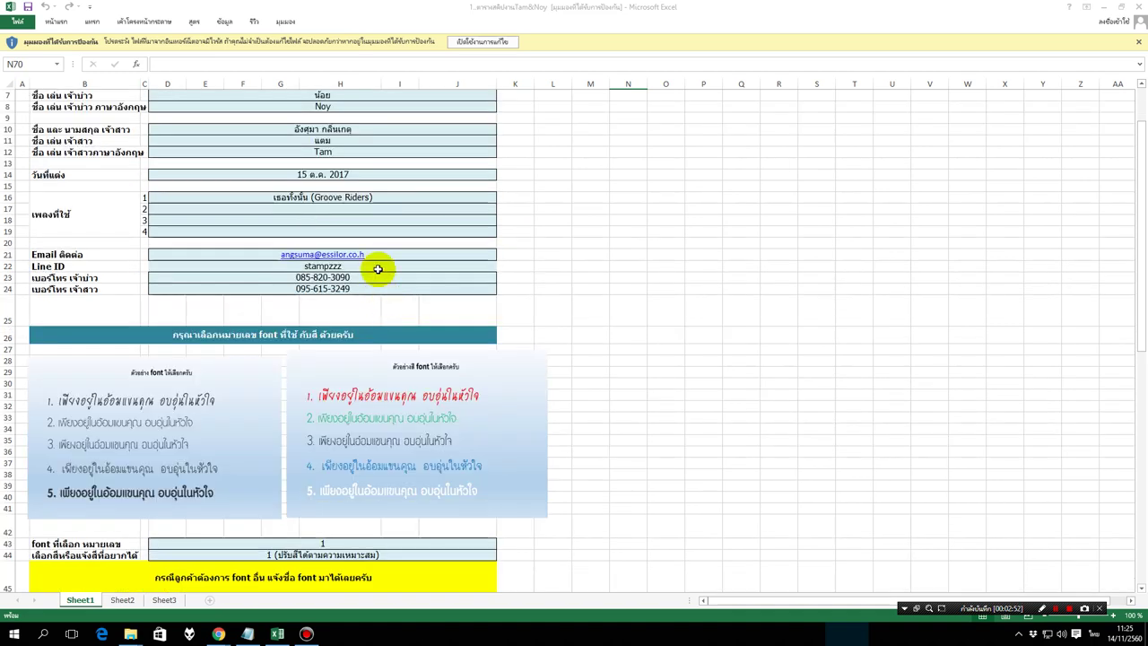
{"action": "scroll", "coordinate": [380, 326], "scroll_direction": "down", "scroll_amount": 1}
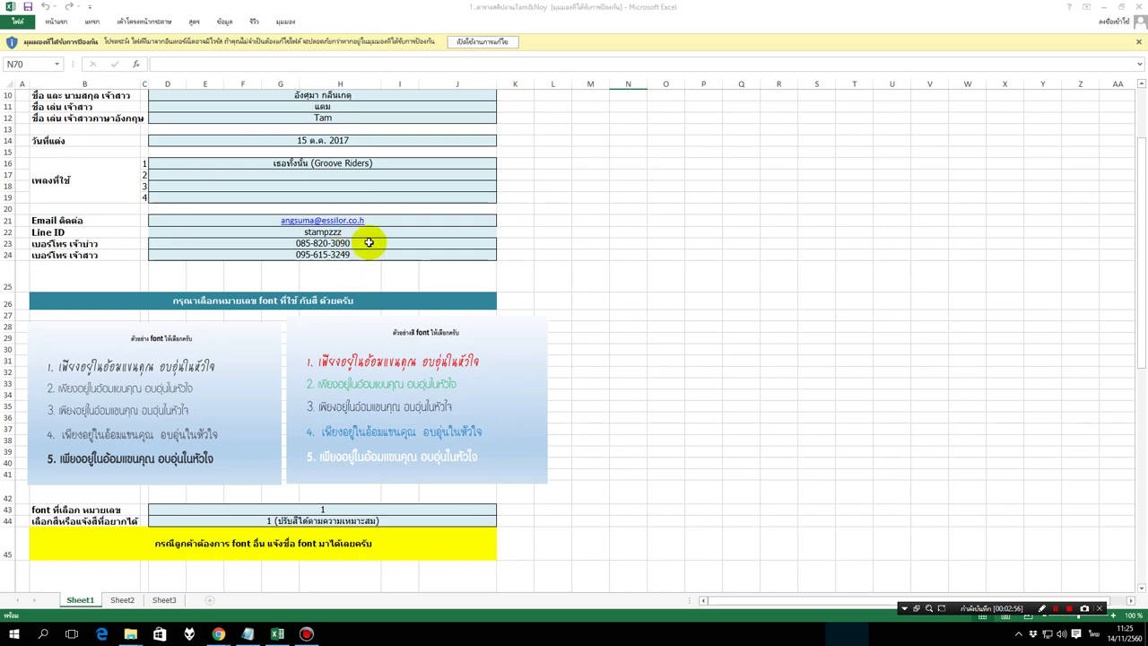
{"action": "scroll", "coordinate": [436, 313], "scroll_direction": "up", "scroll_amount": 3}
{"action": "scroll", "coordinate": [427, 414], "scroll_direction": "down", "scroll_amount": 1}
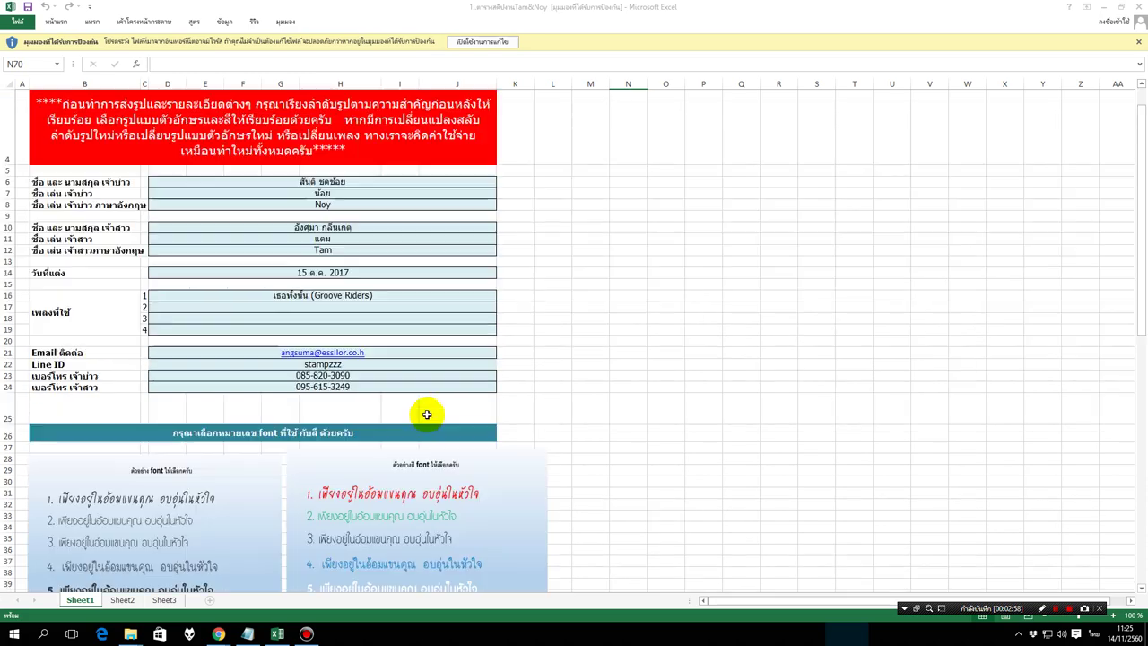
Examine the font and colour choices in the worksheet and the caption script table for photos 1 to 40.
{"action": "scroll", "coordinate": [417, 404], "scroll_direction": "down", "scroll_amount": 3}
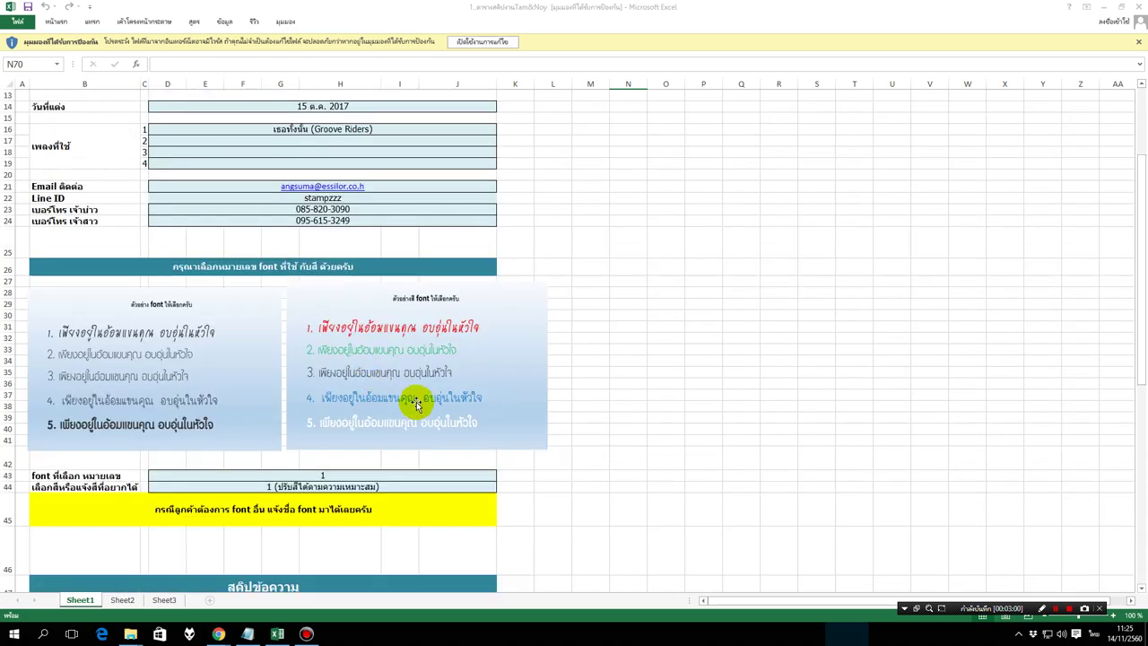
{"action": "scroll", "coordinate": [418, 404], "scroll_direction": "down", "scroll_amount": 3}
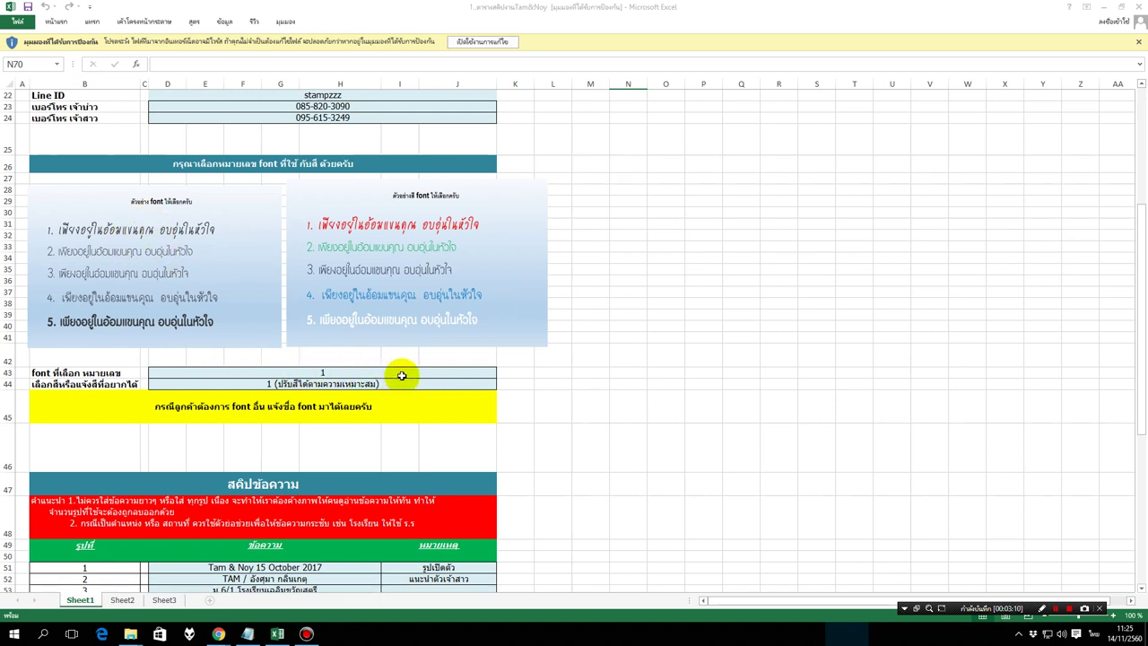
{"action": "left_click", "coordinate": [466, 42]}
{"action": "scroll", "coordinate": [588, 234], "scroll_direction": "down", "scroll_amount": 5}
{"action": "scroll", "coordinate": [560, 251], "scroll_direction": "up", "scroll_amount": 3}
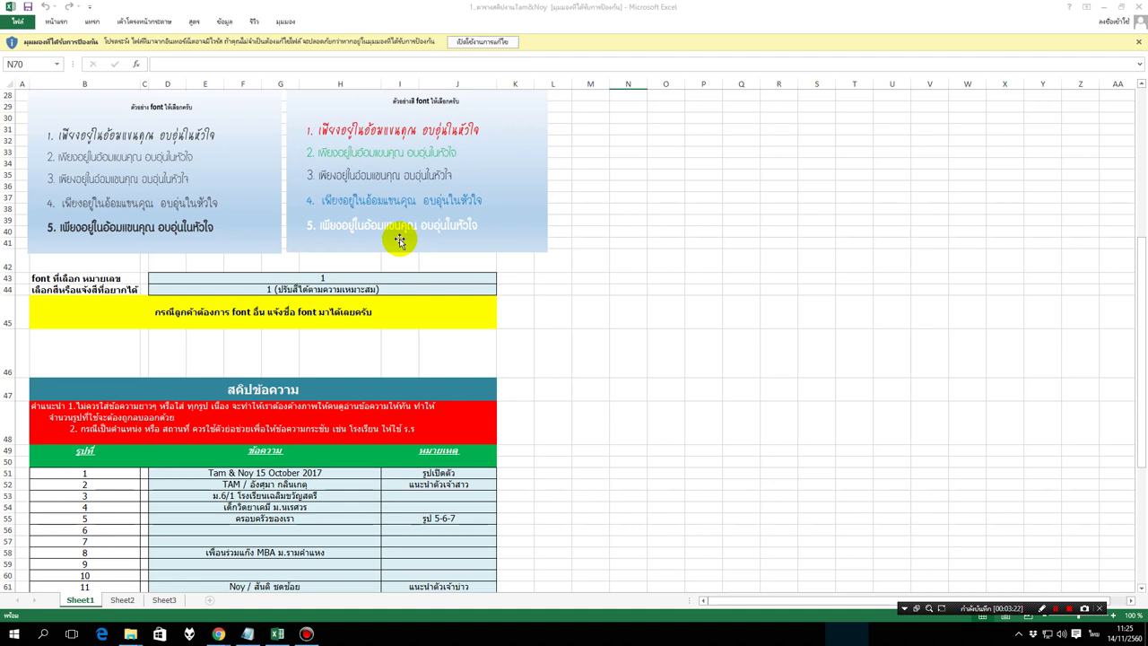
{"action": "scroll", "coordinate": [408, 249], "scroll_direction": "down", "scroll_amount": 8}
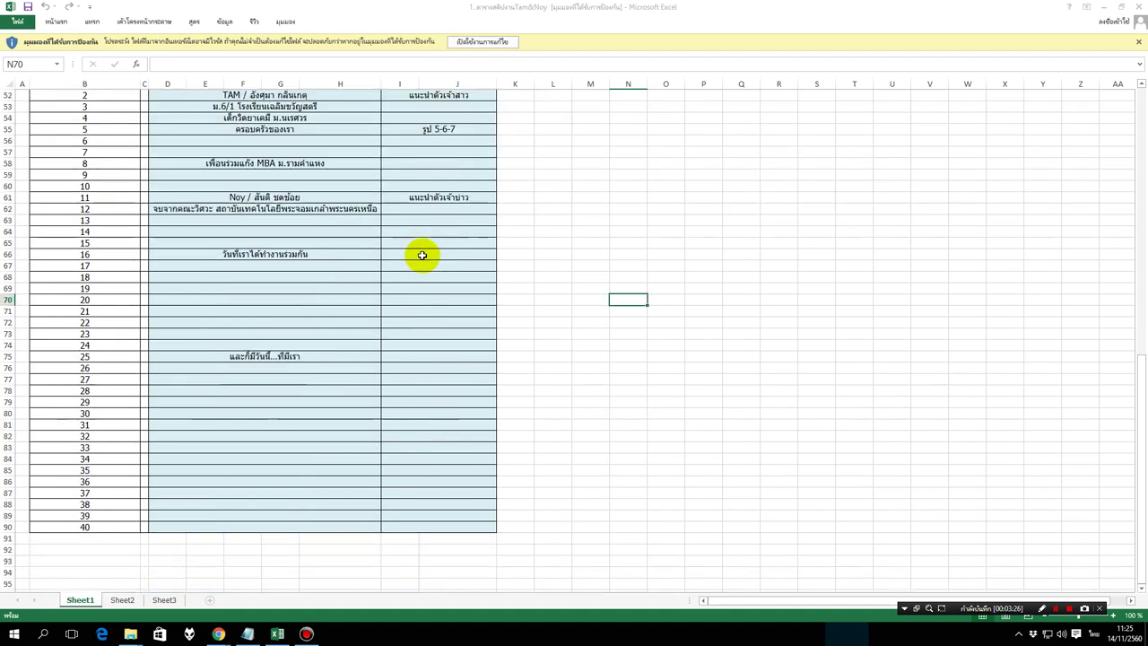
Bring up the "ตัวอย่างการส่งรูป" photo folder and place its window beside the worksheet's caption table.
{"action": "scroll", "coordinate": [418, 261], "scroll_direction": "up", "scroll_amount": 2}
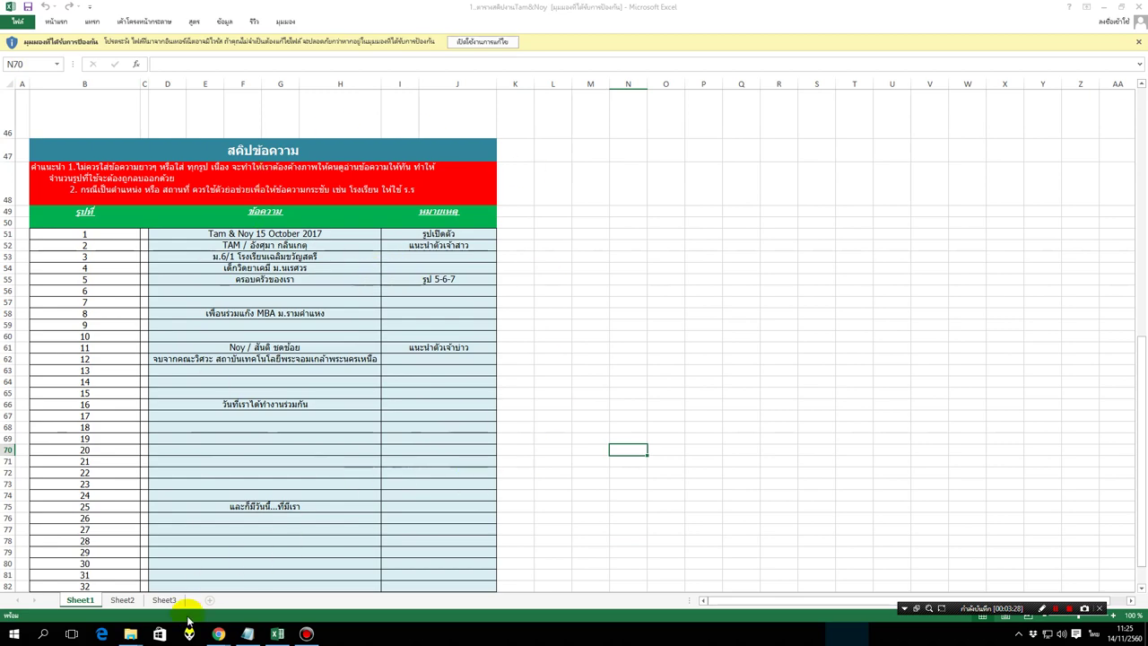
{"action": "mouse_move", "coordinate": [134, 637]}
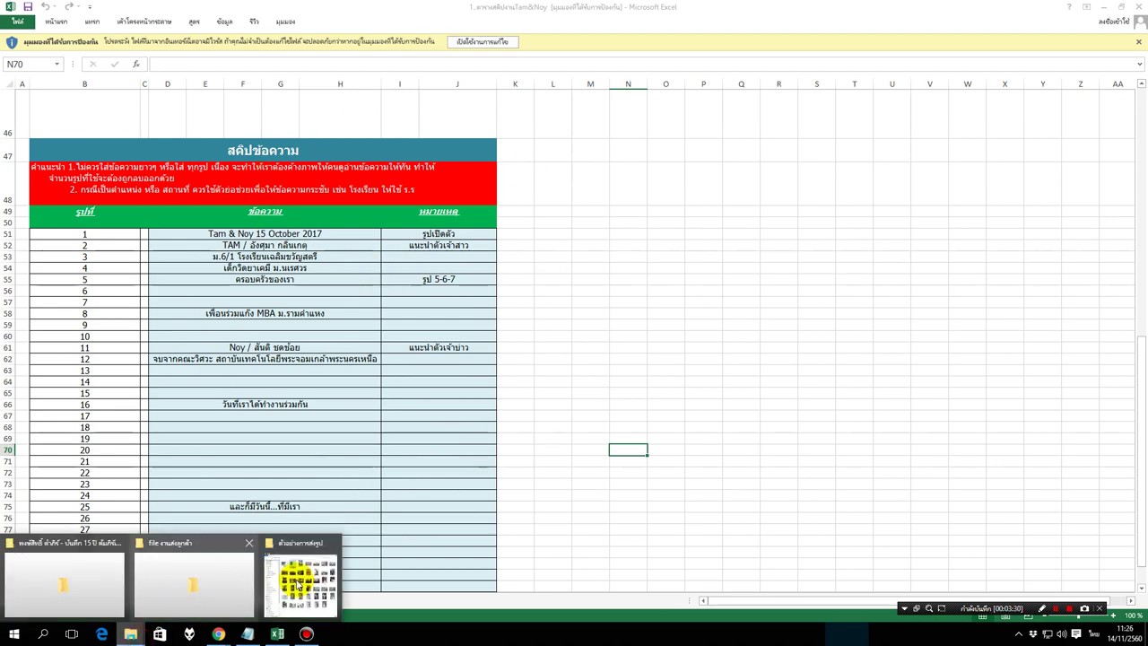
{"action": "left_click", "coordinate": [305, 579]}
{"action": "left_click_drag", "start_coordinate": [425, 78], "coordinate": [714, 77]}
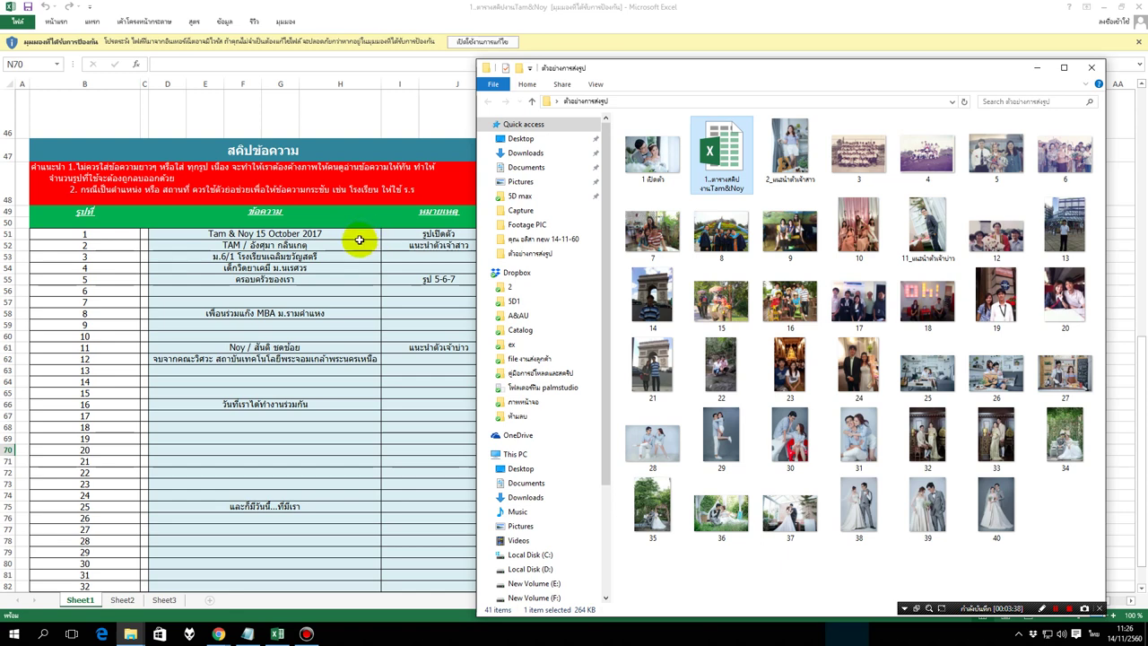
Select photos 2, 3, 4 and 5 one by one and compare each with its caption row in the worksheet.
{"action": "left_click", "coordinate": [789, 148]}
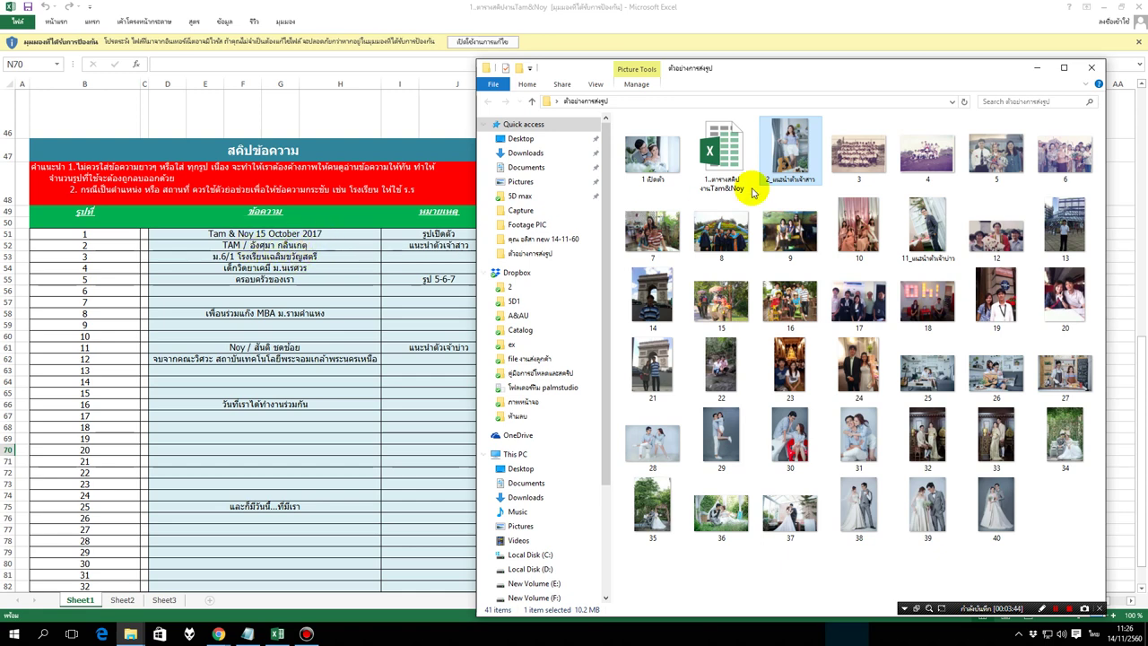
{"action": "left_click", "coordinate": [868, 157]}
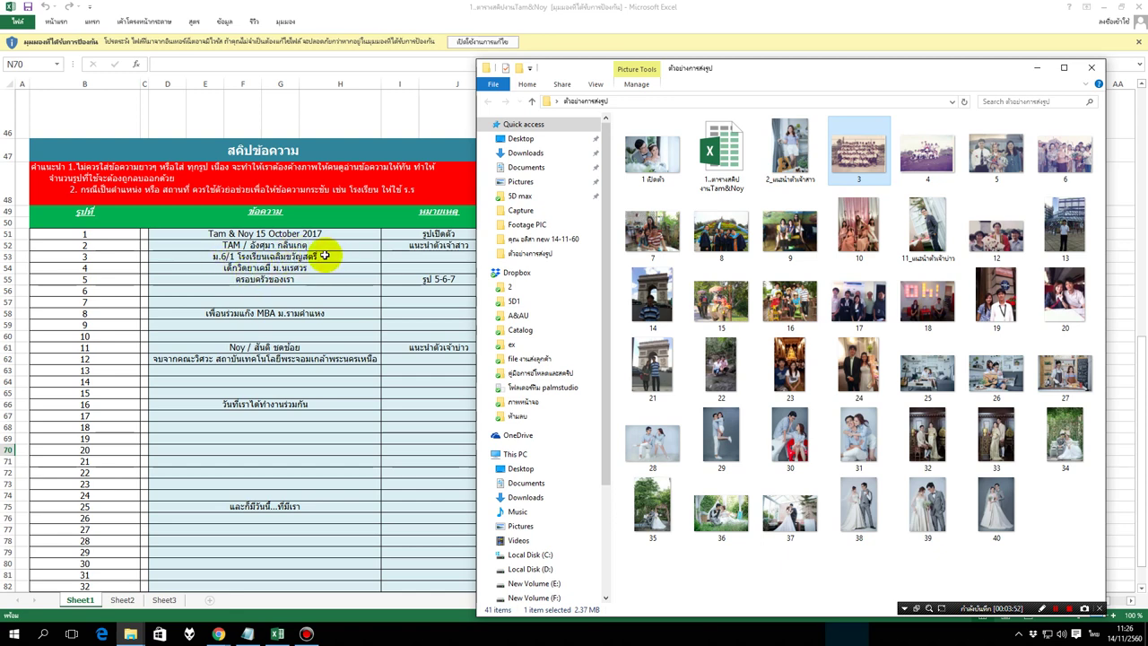
{"action": "left_click", "coordinate": [927, 171]}
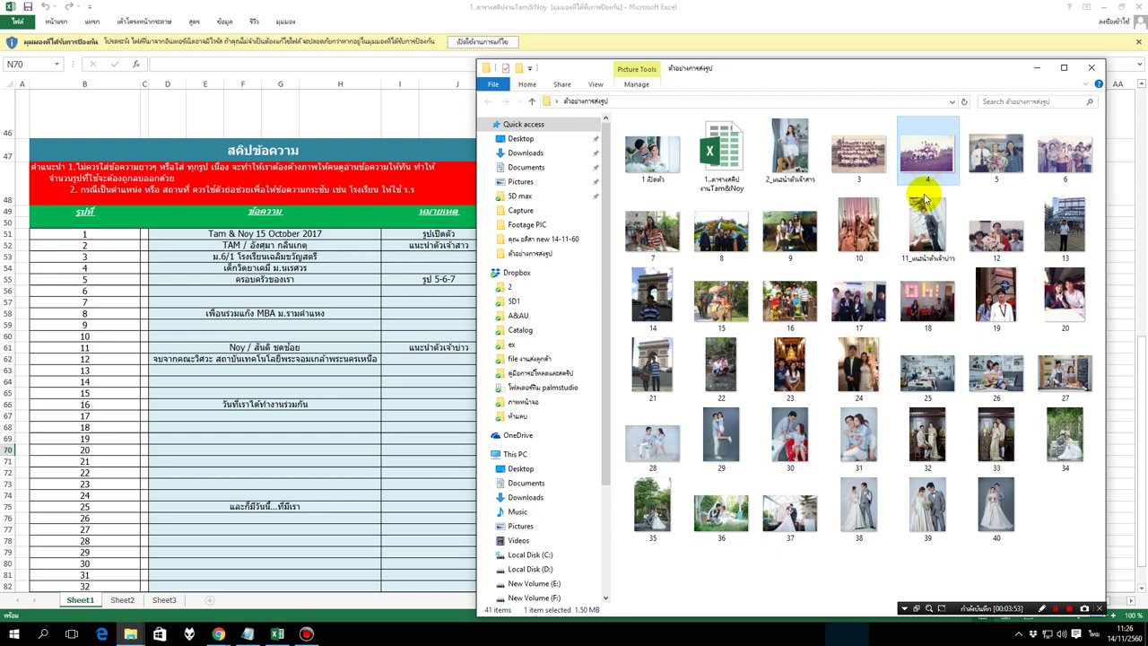
{"action": "left_click", "coordinate": [987, 179]}
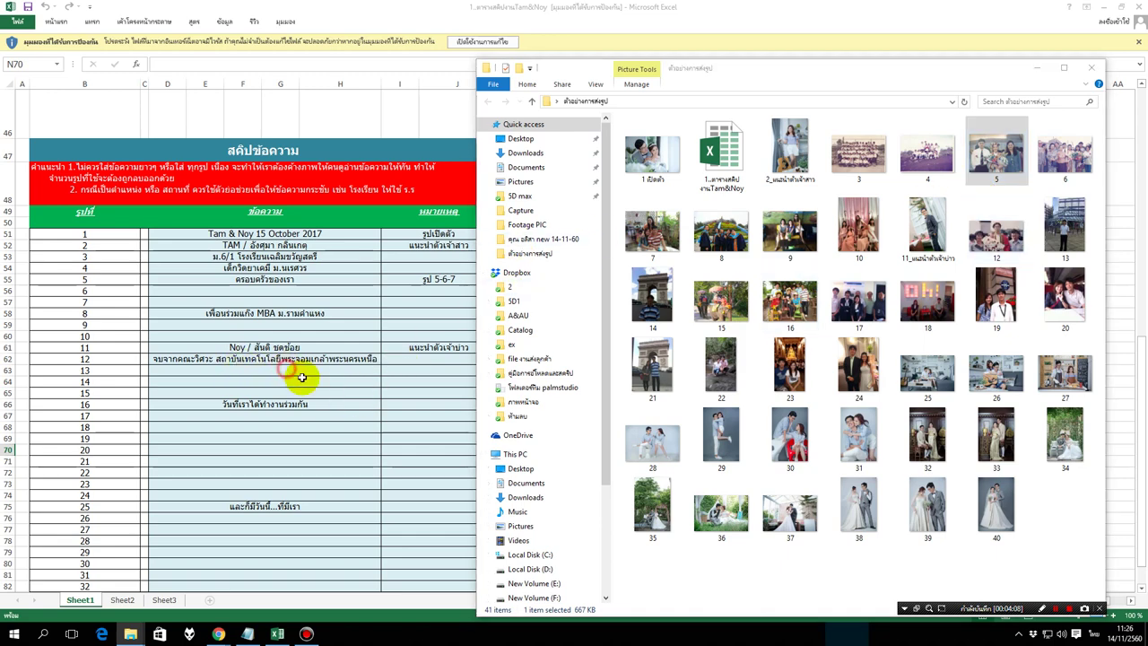
Review the worksheet's captions, font choices and couple details once more, and close the workbook.
{"action": "scroll", "coordinate": [333, 412], "scroll_direction": "down", "scroll_amount": 1}
{"action": "scroll", "coordinate": [329, 407], "scroll_direction": "up", "scroll_amount": 2}
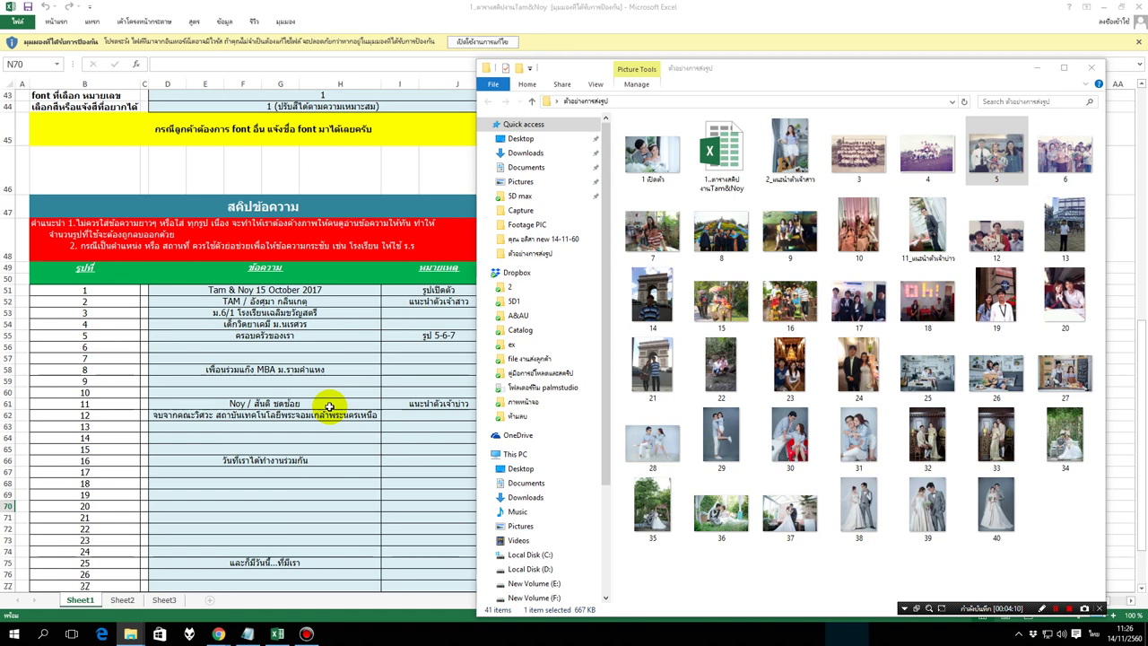
{"action": "scroll", "coordinate": [328, 403], "scroll_direction": "up", "scroll_amount": 2}
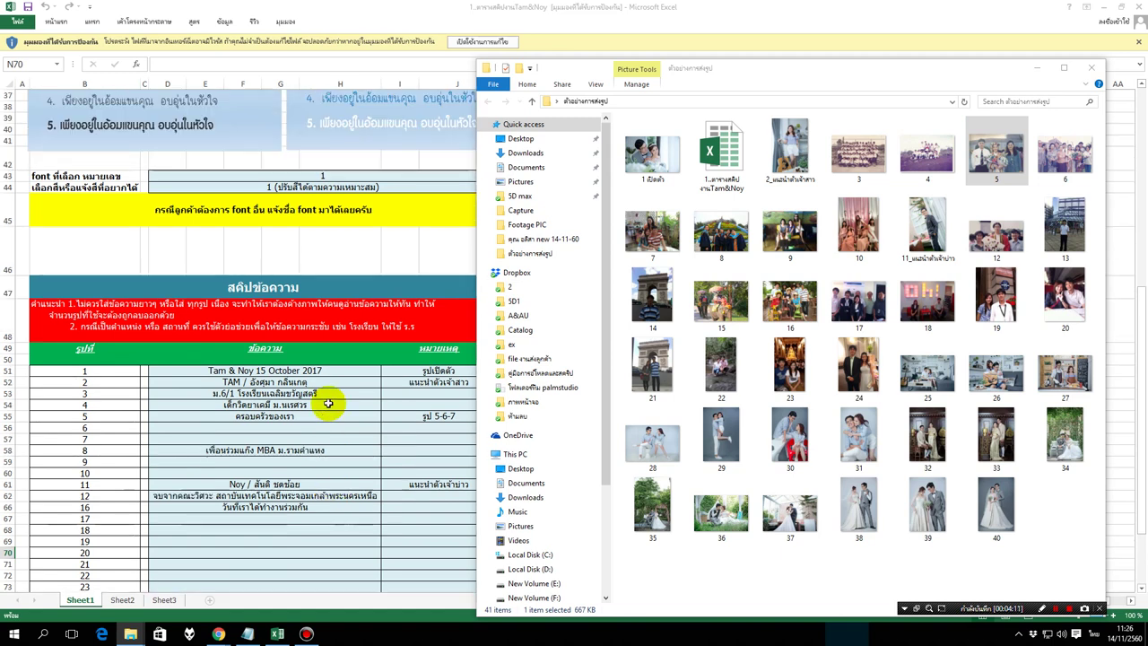
{"action": "scroll", "coordinate": [329, 403], "scroll_direction": "up", "scroll_amount": 2}
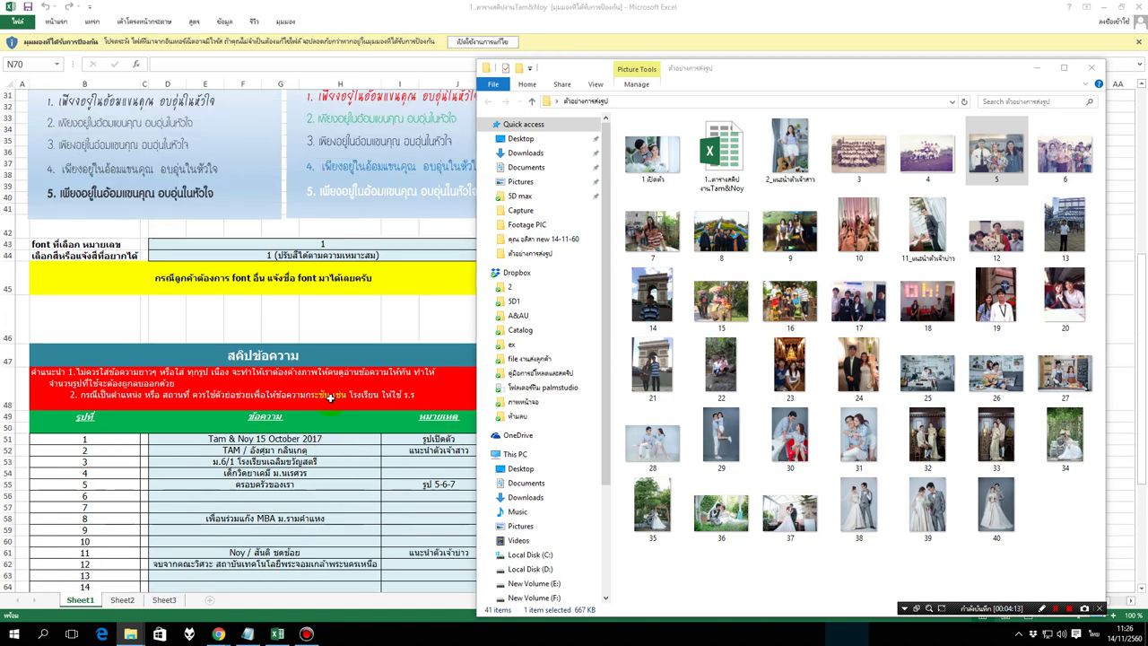
{"action": "scroll", "coordinate": [392, 341], "scroll_direction": "down", "scroll_amount": 6}
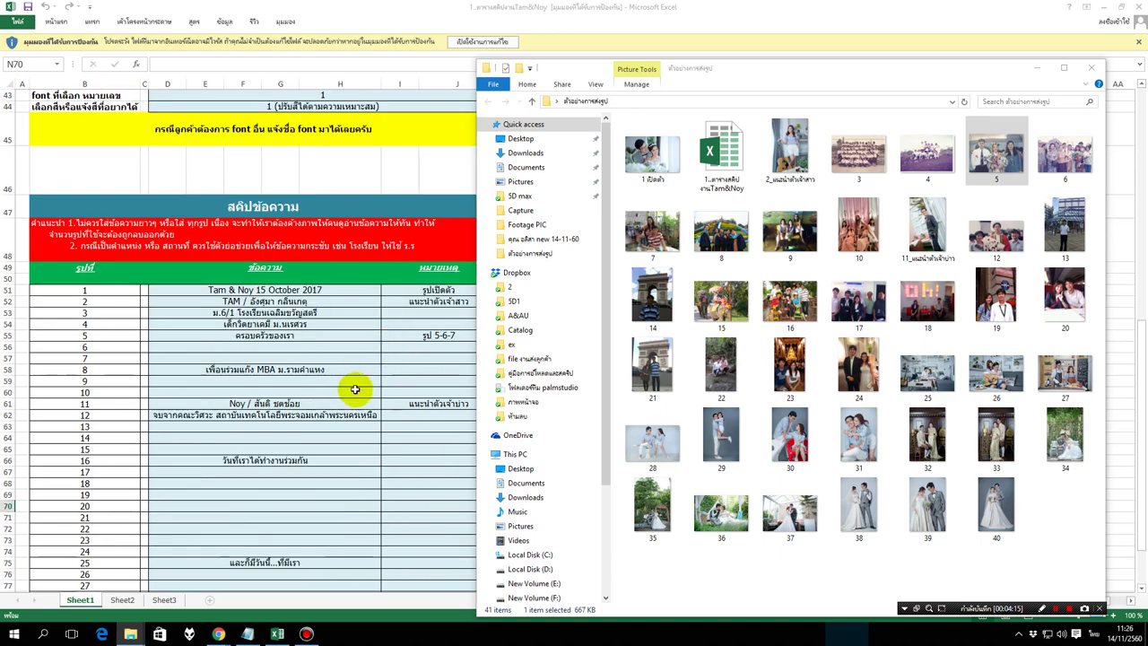
{"action": "scroll", "coordinate": [354, 389], "scroll_direction": "up", "scroll_amount": 8}
{"action": "scroll", "coordinate": [354, 390], "scroll_direction": "up", "scroll_amount": 8}
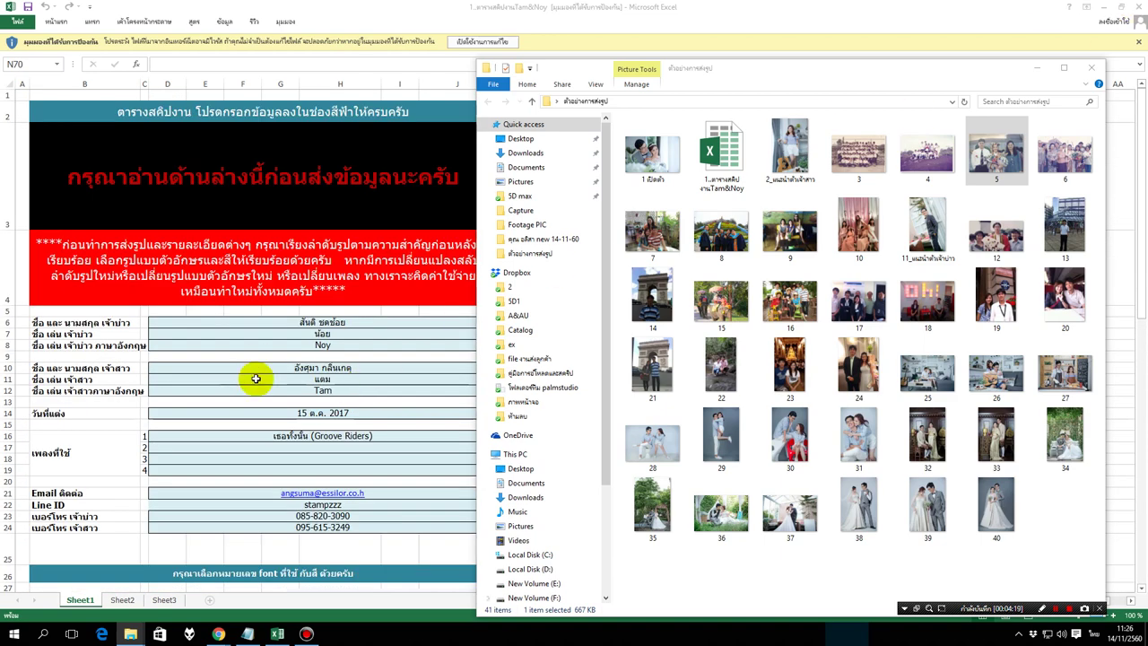
{"action": "scroll", "coordinate": [270, 380], "scroll_direction": "down", "scroll_amount": 5}
{"action": "scroll", "coordinate": [363, 354], "scroll_direction": "down", "scroll_amount": 4}
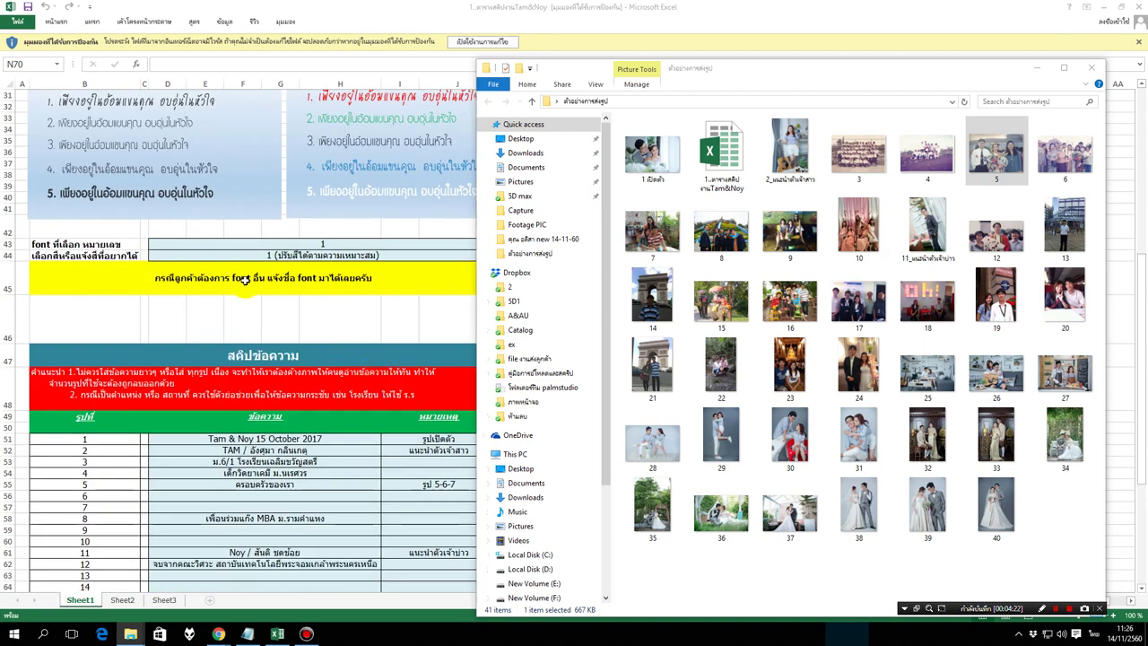
{"action": "scroll", "coordinate": [372, 300], "scroll_direction": "up", "scroll_amount": 9}
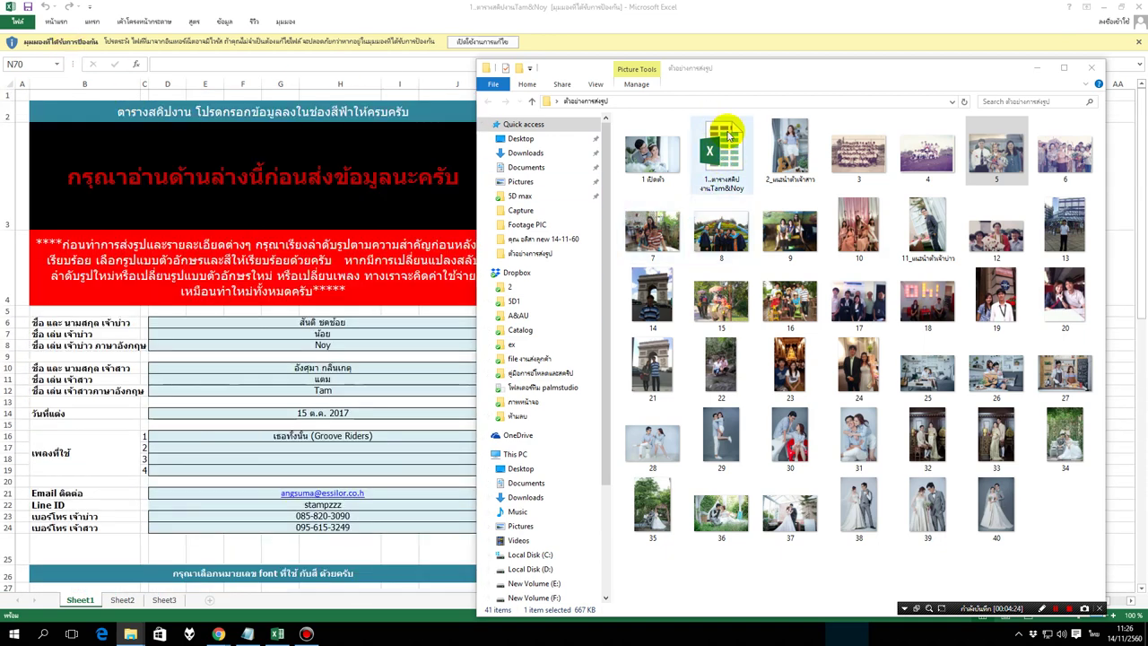
{"action": "left_click", "coordinate": [1121, 8]}
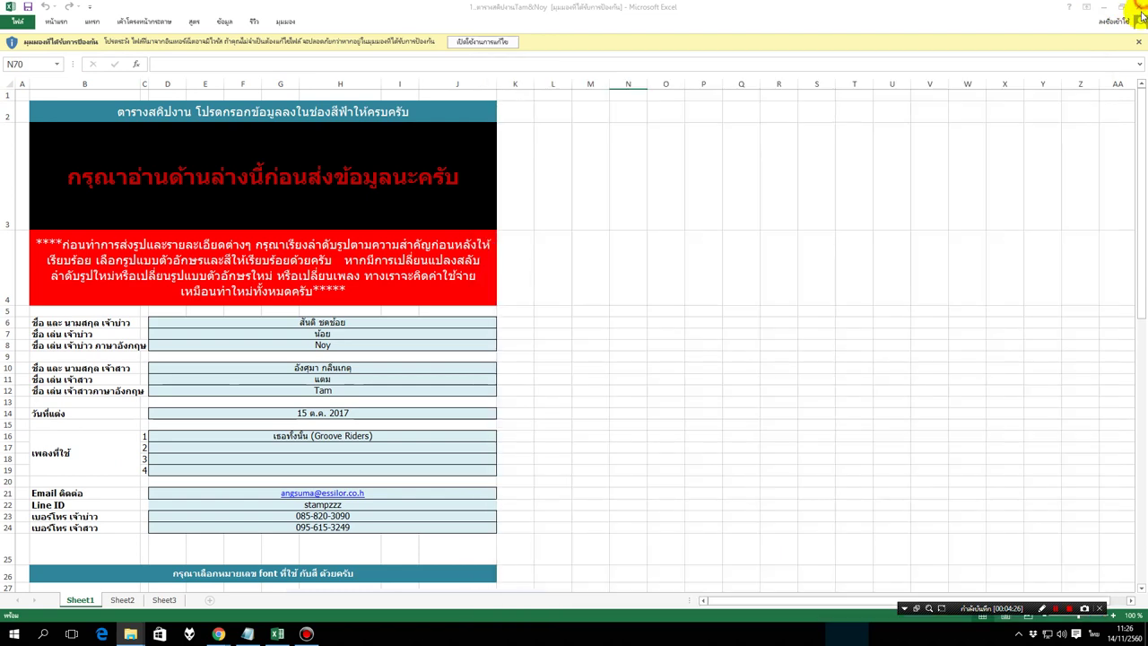
{"action": "left_click", "coordinate": [1121, 9]}
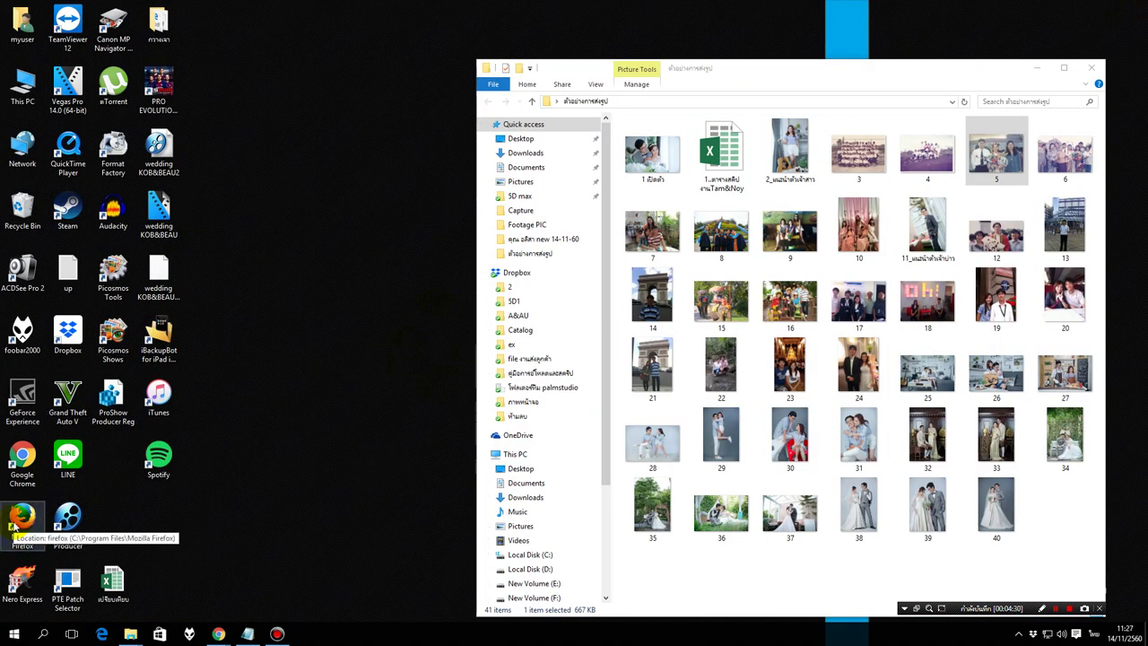
Switch to Firefox and open dropbox.com.
{"action": "double_click", "coordinate": [11, 527]}
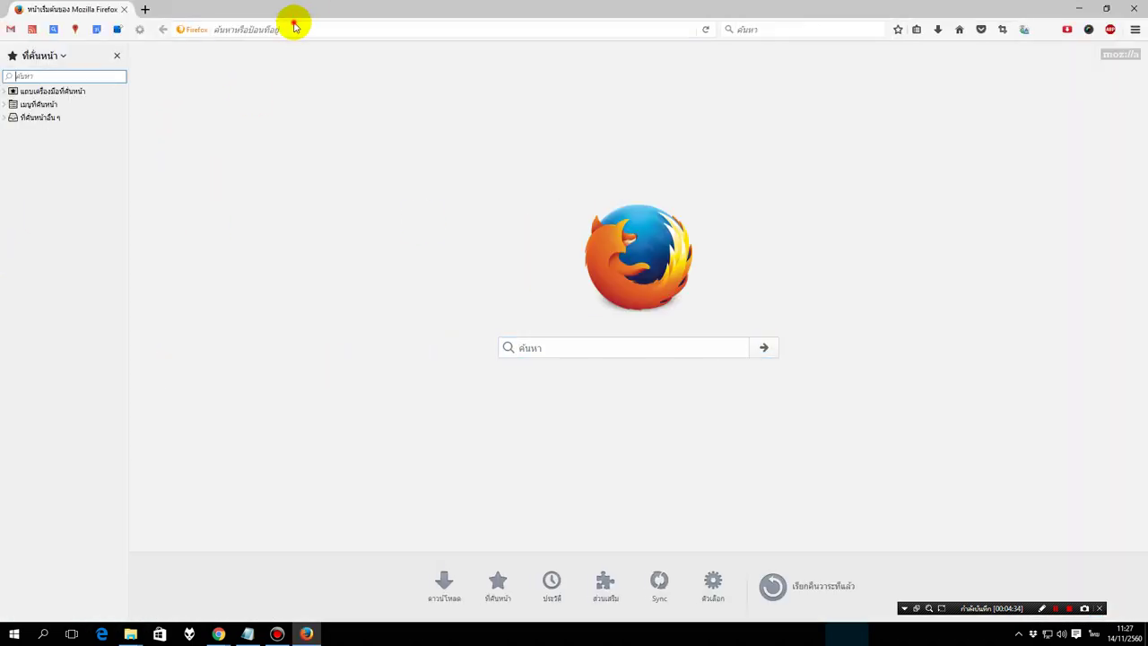
{"action": "left_click", "coordinate": [295, 28]}
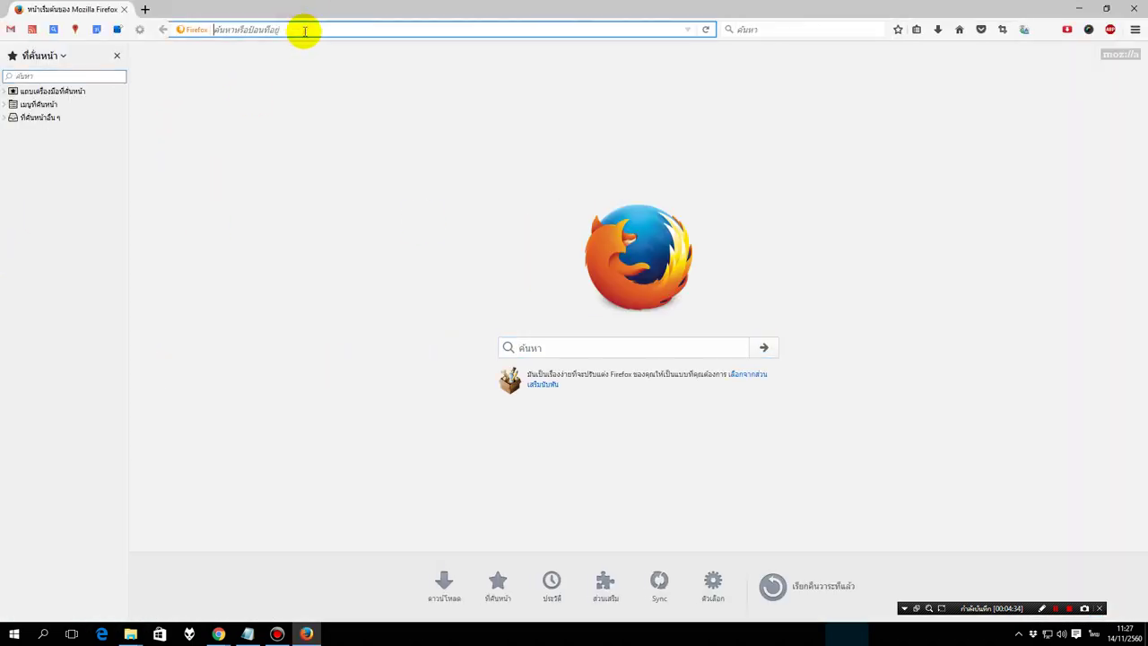
{"action": "type", "text": "ก"}
{"action": "key", "text": "BackSpace"}
{"action": "key", "text": "alt+shift"}
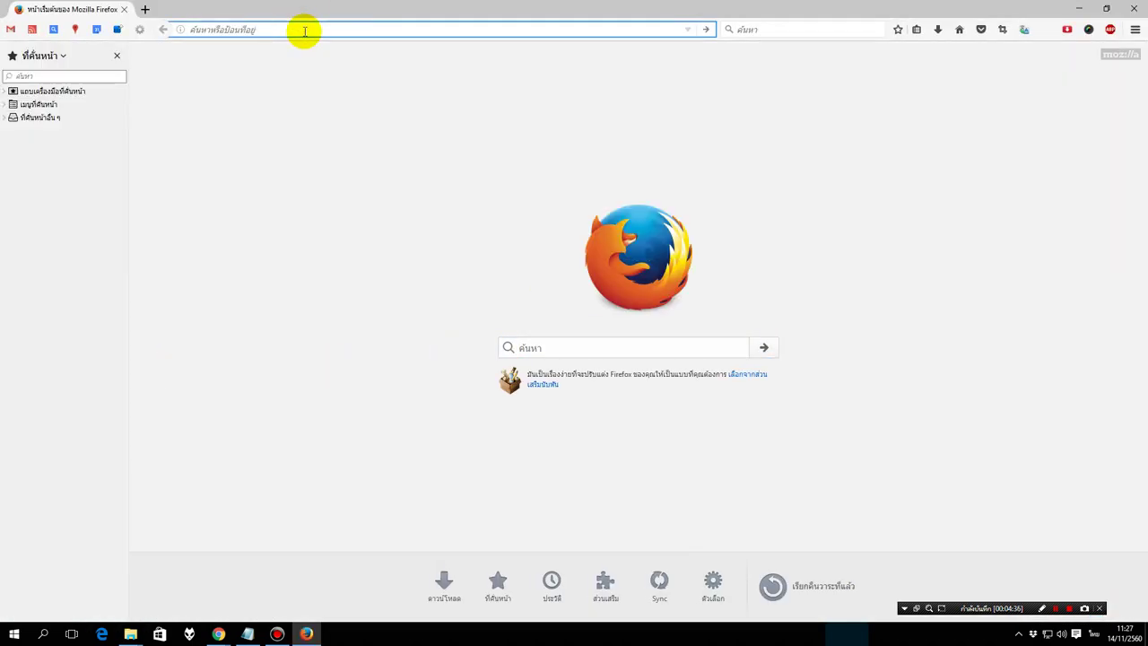
{"action": "type", "text": "dropbox.com"}
{"action": "key", "text": "Return"}
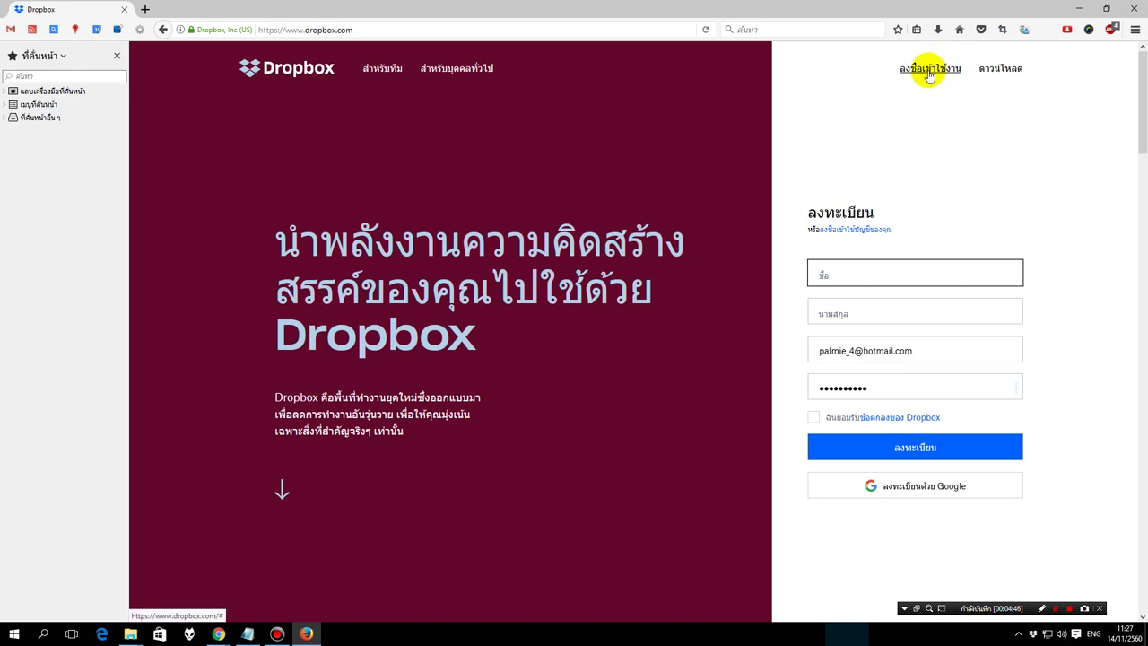
Open the Dropbox sign-in form and sign in with the saved account e-mail and password.
{"action": "left_click", "coordinate": [928, 72]}
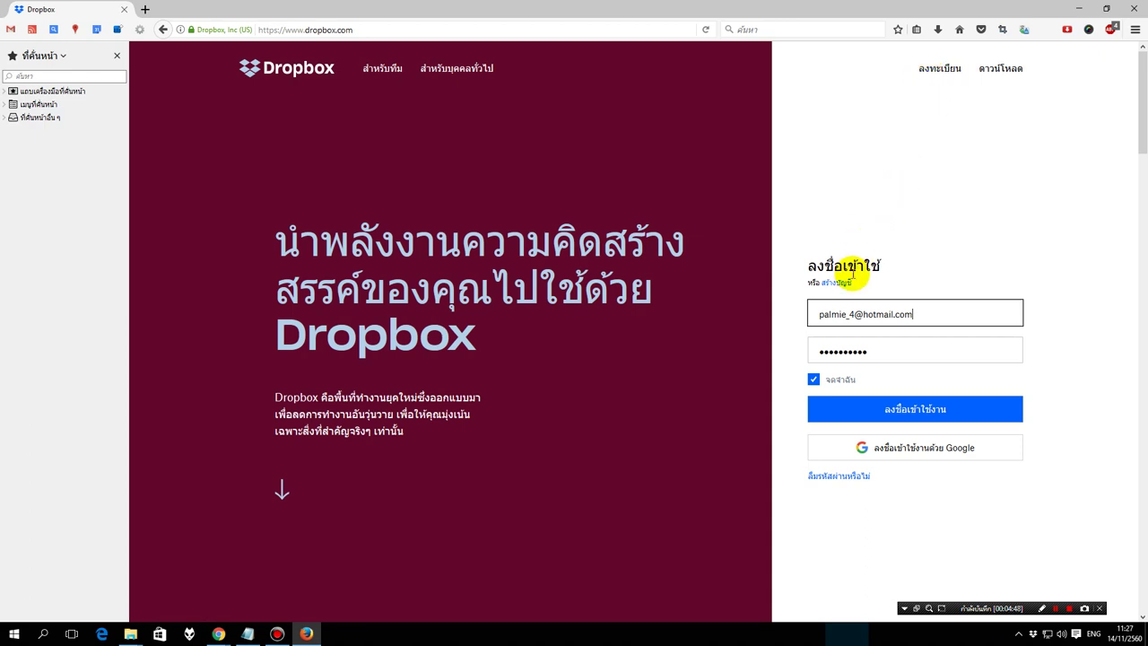
{"action": "left_click", "coordinate": [833, 313]}
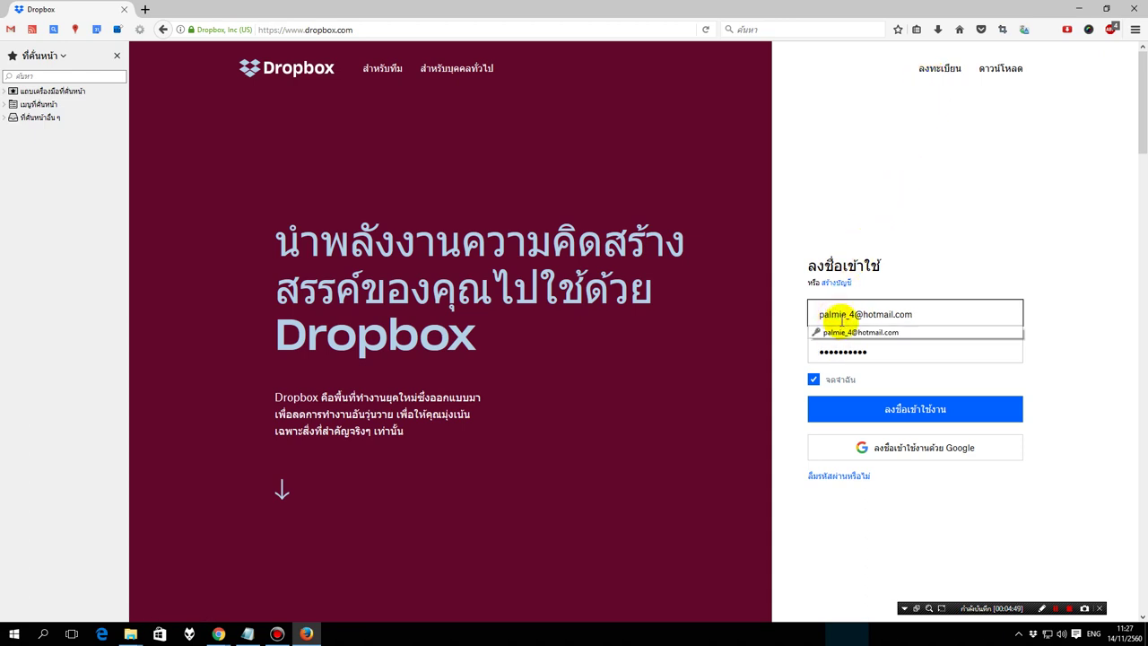
{"action": "left_click", "coordinate": [877, 353]}
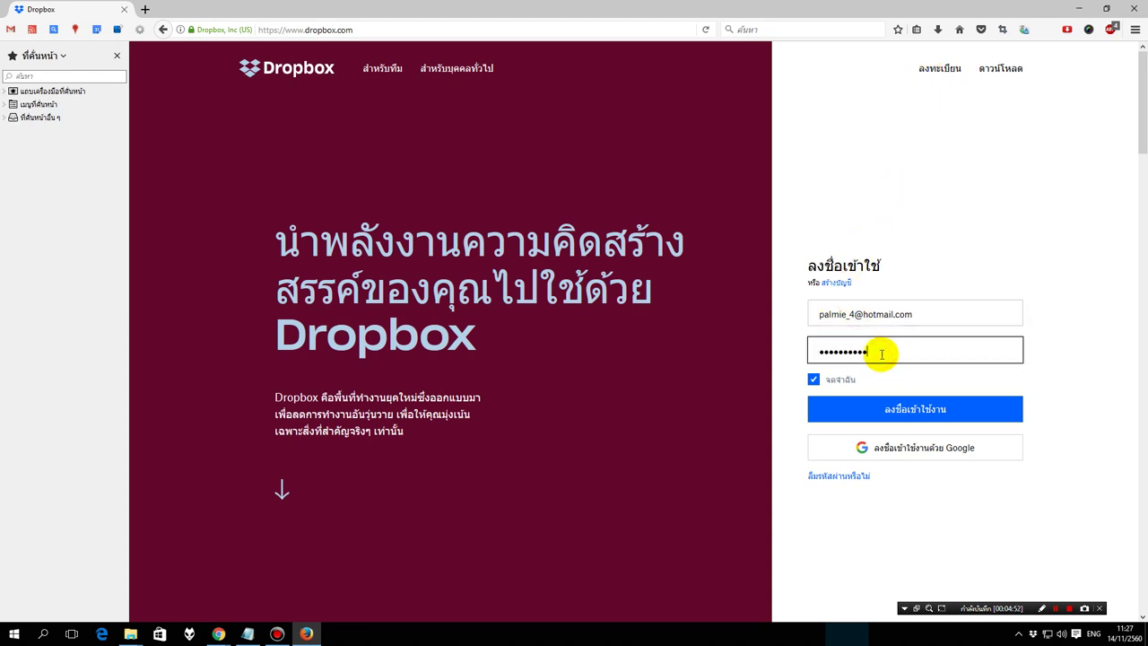
{"action": "left_click", "coordinate": [917, 418]}
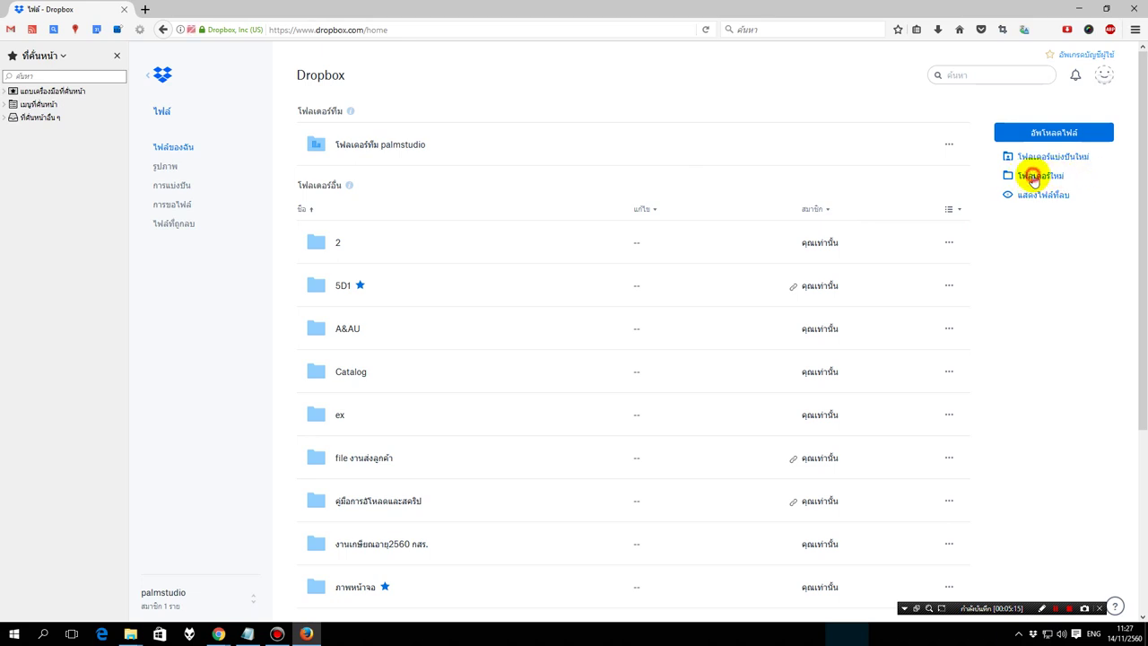
Create a new Dropbox folder named "ตัวอย่างการ upload ภาพ".
{"action": "left_click", "coordinate": [1034, 176]}
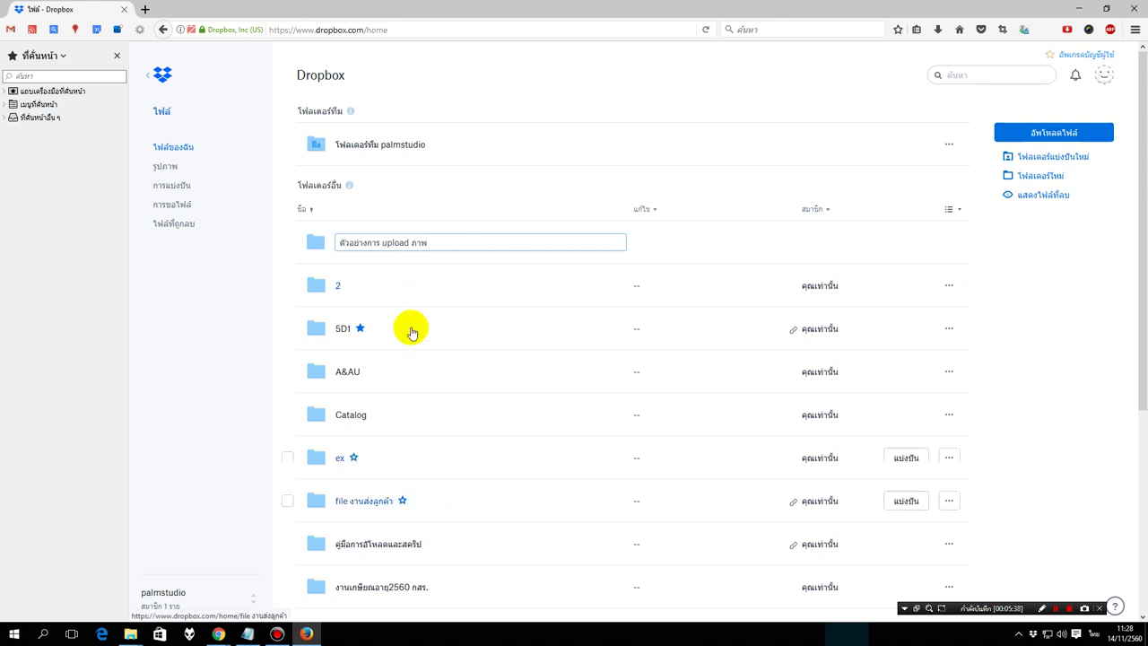
{"action": "scroll", "coordinate": [543, 530], "scroll_direction": "down", "scroll_amount": 3}
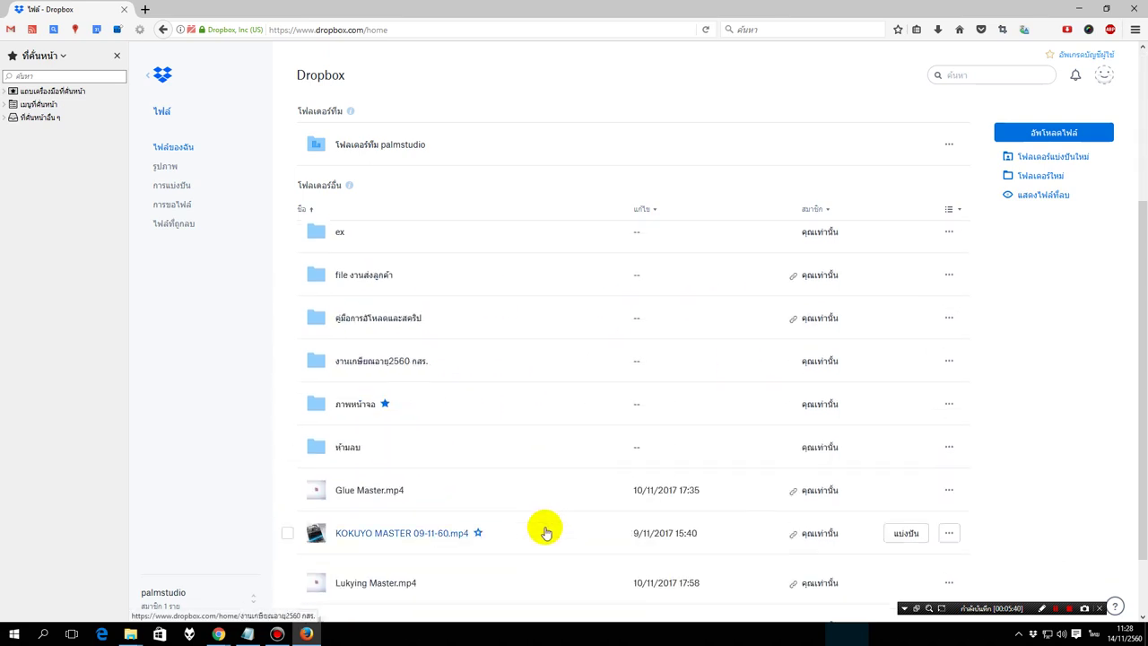
{"action": "scroll", "coordinate": [544, 530], "scroll_direction": "up", "scroll_amount": 2}
{"action": "scroll", "coordinate": [537, 492], "scroll_direction": "up", "scroll_amount": 1}
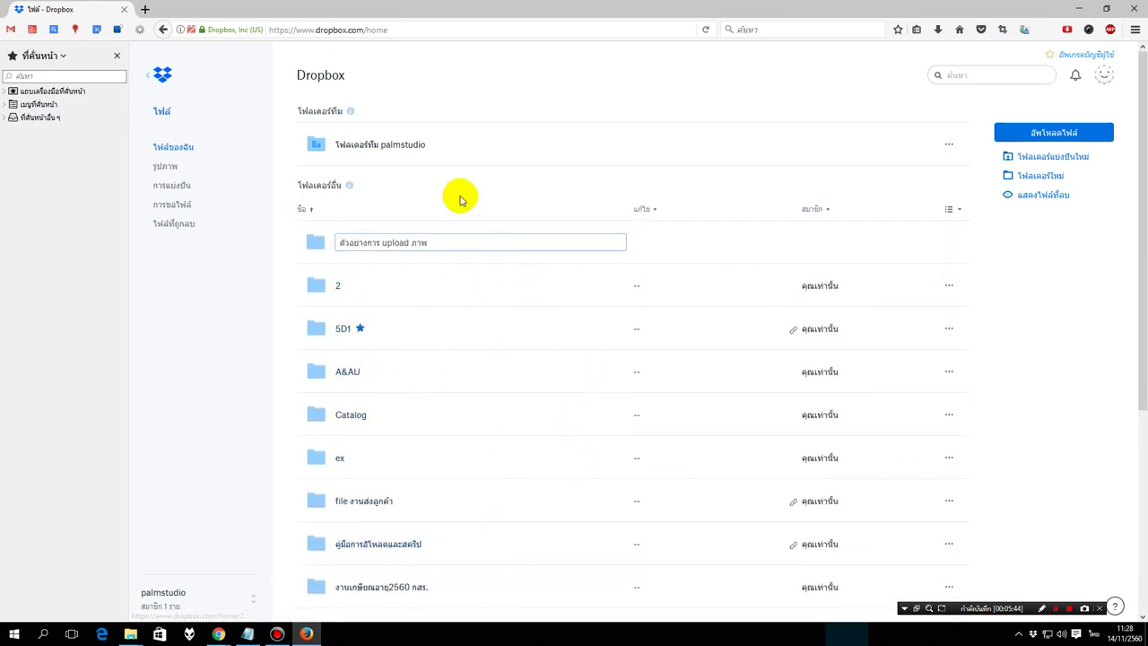
{"action": "left_click", "coordinate": [452, 230]}
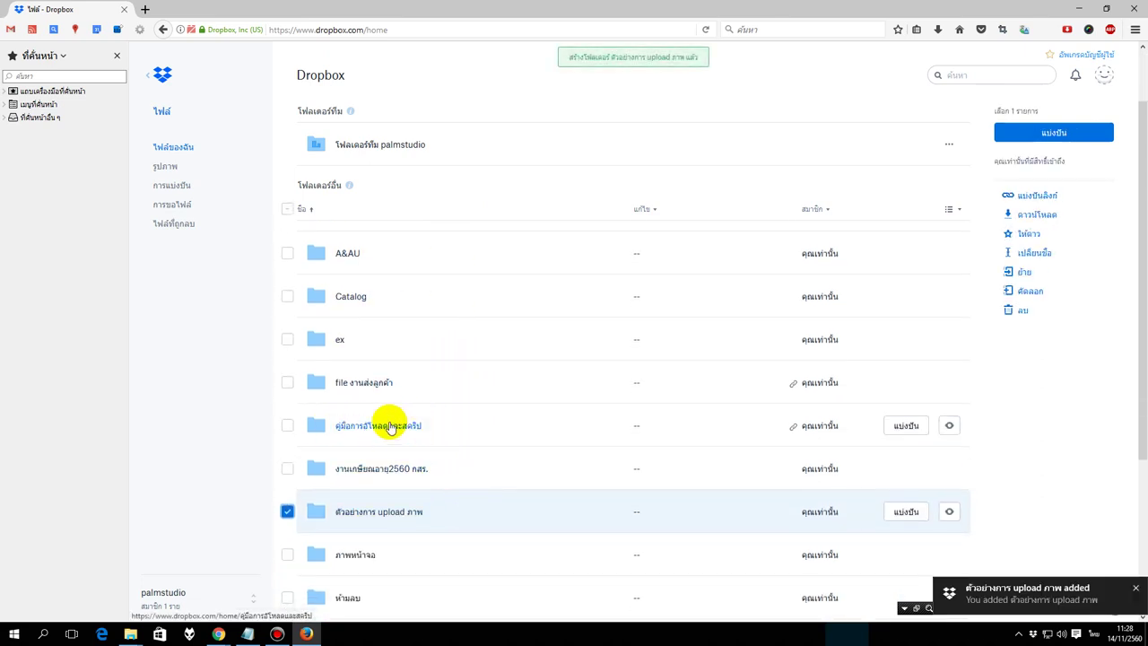
Find the "ตัวอย่างการ upload ภาพ" folder in the Dropbox file list and open it.
{"action": "scroll", "coordinate": [472, 438], "scroll_direction": "down", "scroll_amount": 3}
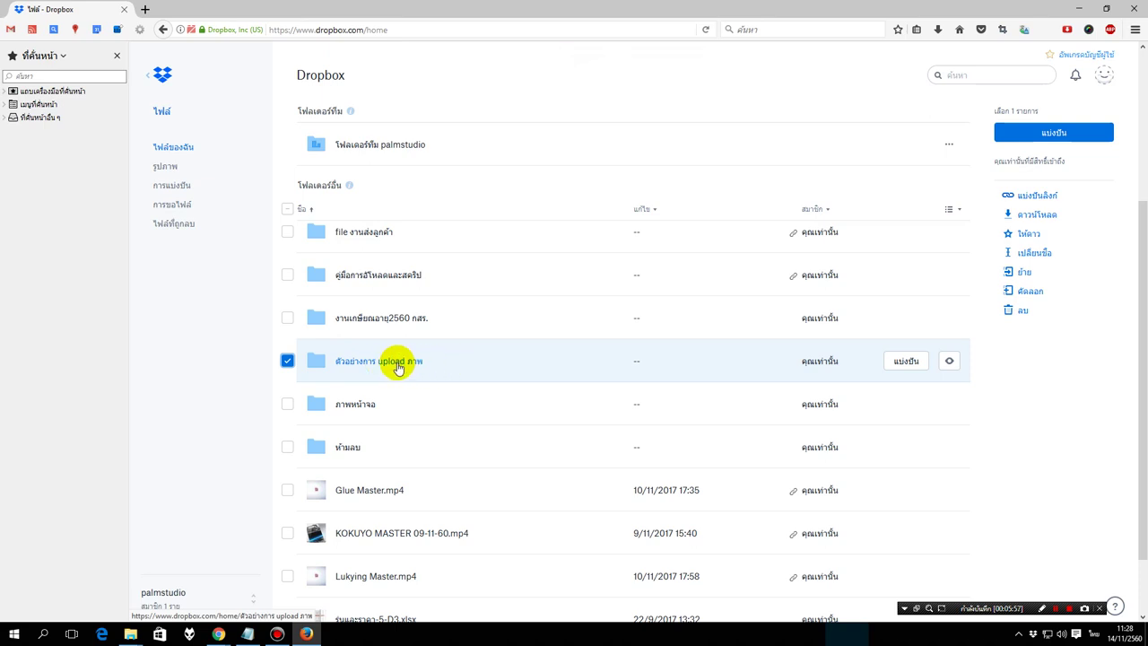
{"action": "left_click", "coordinate": [444, 369]}
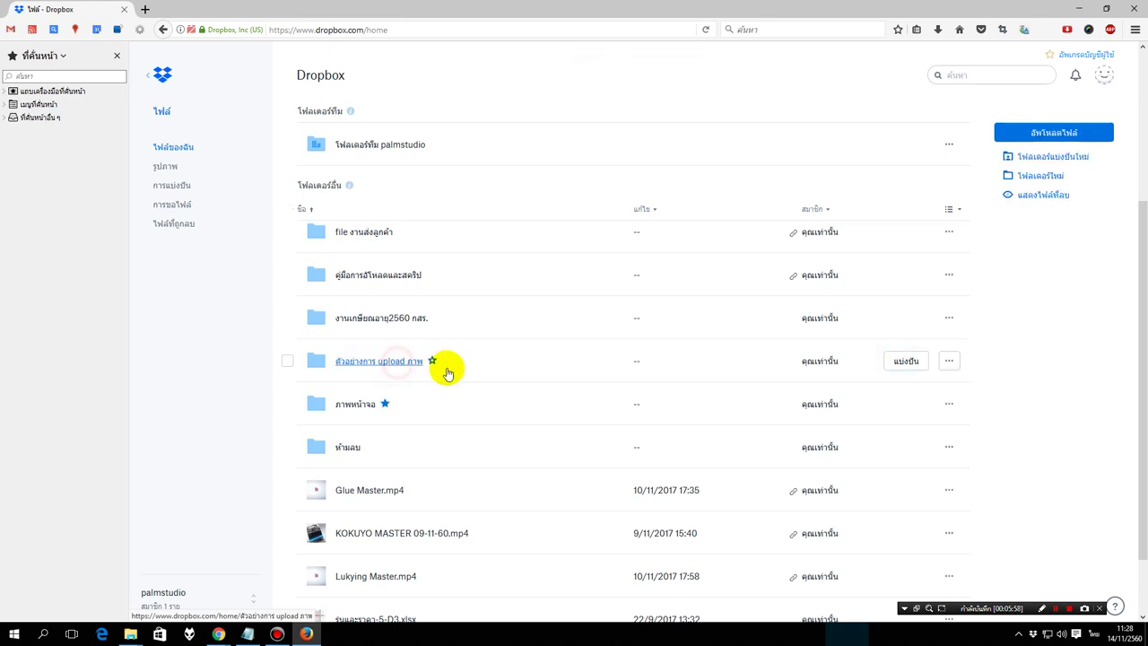
{"action": "left_click", "coordinate": [371, 364]}
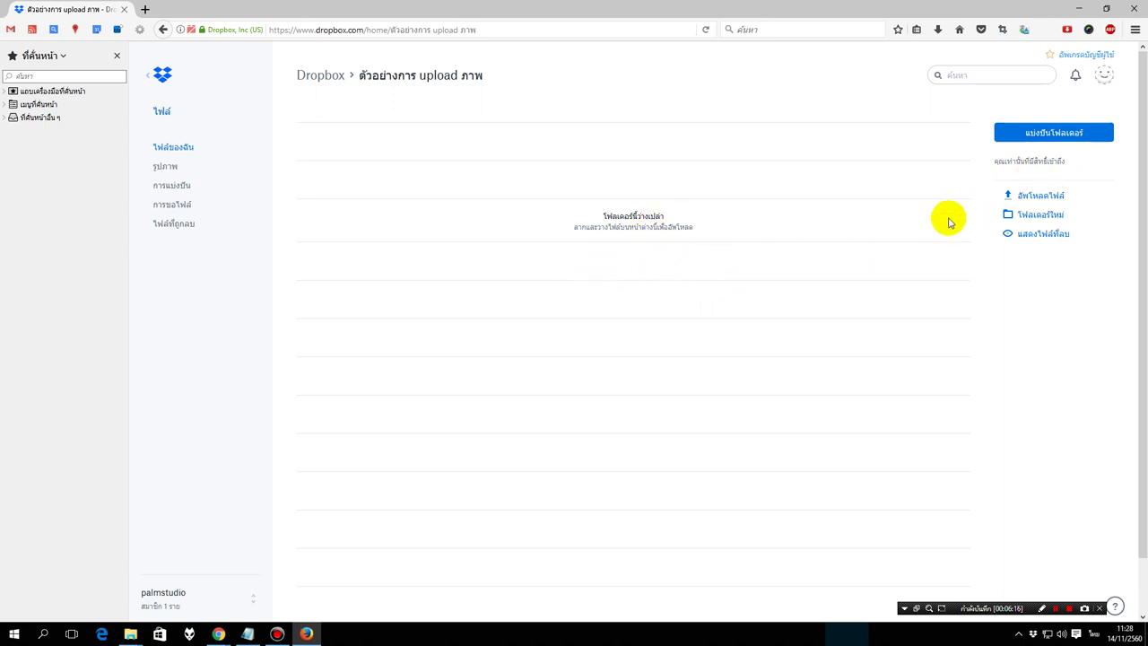
Start a file upload into the empty folder and browse to the desktop folder "ตัวอย่างการส่งรูป".
{"action": "left_click", "coordinate": [1044, 205]}
{"action": "scroll", "coordinate": [363, 206], "scroll_direction": "down", "scroll_amount": 1}
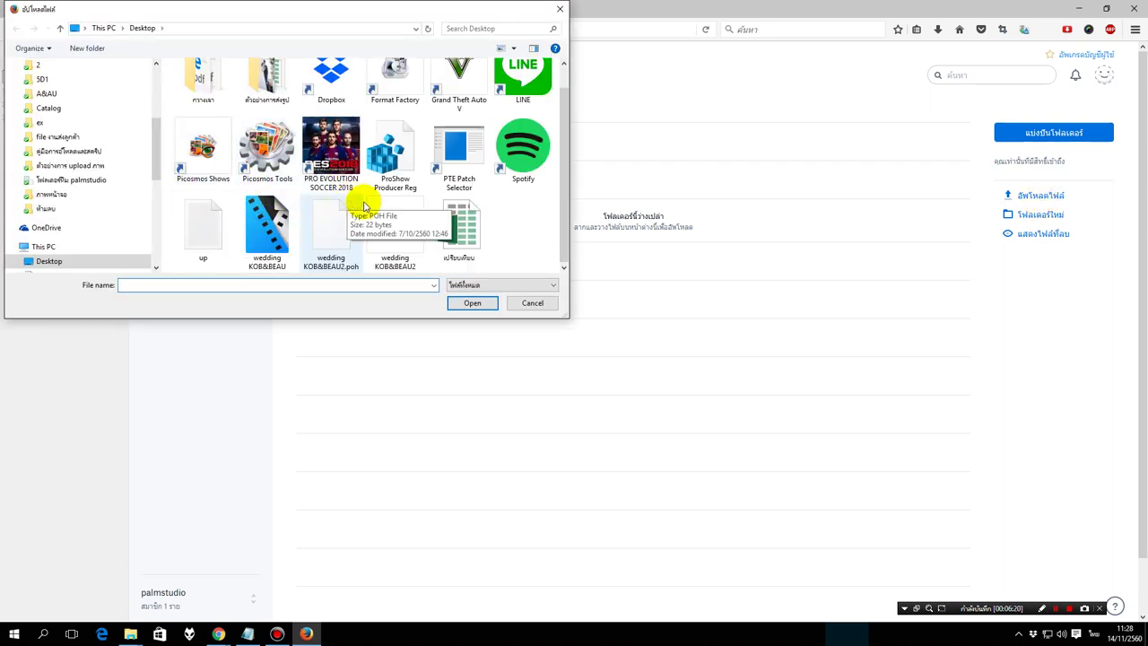
{"action": "scroll", "coordinate": [363, 206], "scroll_direction": "up", "scroll_amount": 1}
{"action": "double_click", "coordinate": [269, 101]}
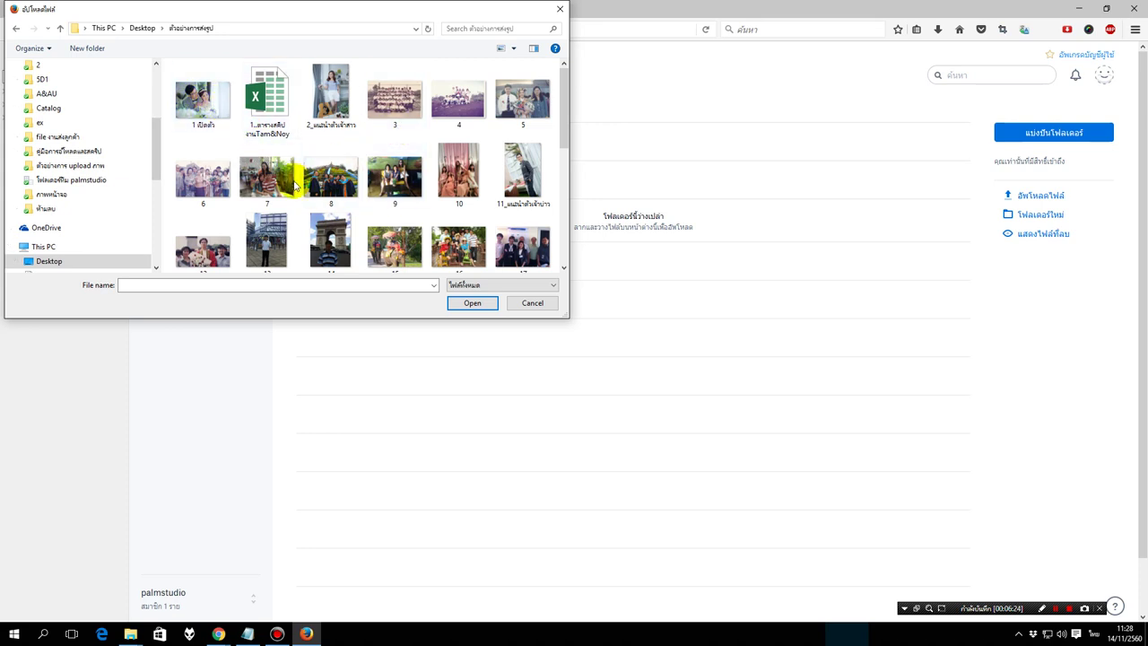
Select all files in the upload dialog, clear the selection, and reselect them with a selection rectangle.
{"action": "left_click", "coordinate": [196, 109]}
{"action": "key", "text": "ctrl+a"}
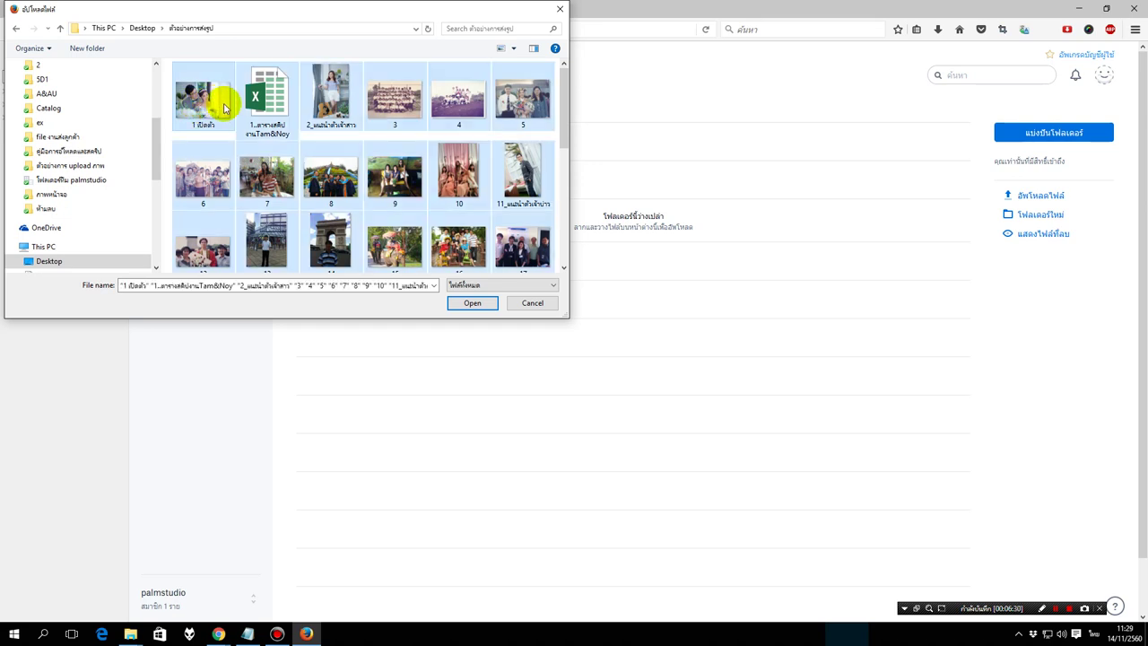
{"action": "left_click", "coordinate": [181, 136]}
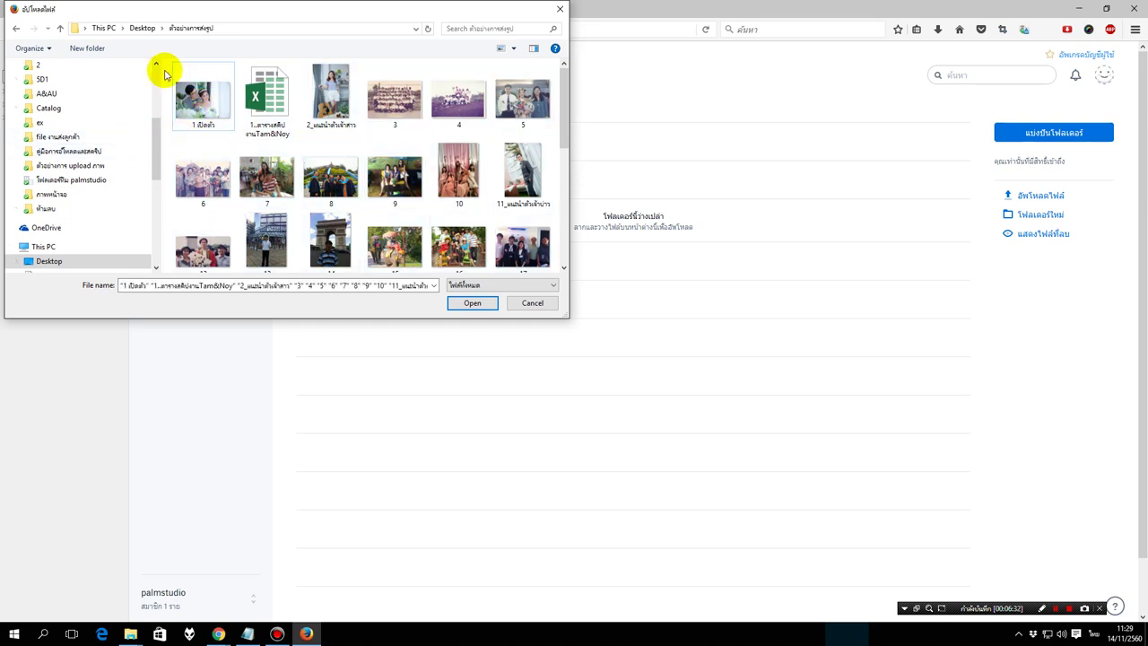
{"action": "left_click_drag", "start_coordinate": [168, 72], "coordinate": [556, 363]}
{"action": "scroll", "coordinate": [456, 244], "scroll_direction": "up", "scroll_amount": 5}
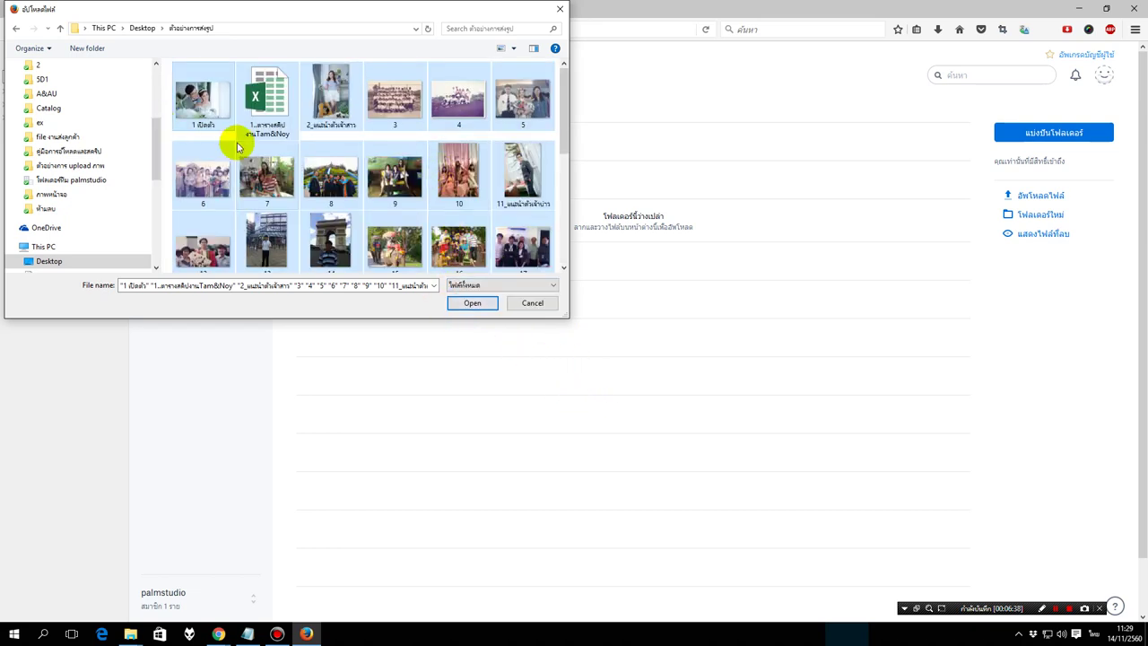
Upload all the photos and the script worksheet to the Dropbox folder, and close the browser.
{"action": "left_click", "coordinate": [213, 111]}
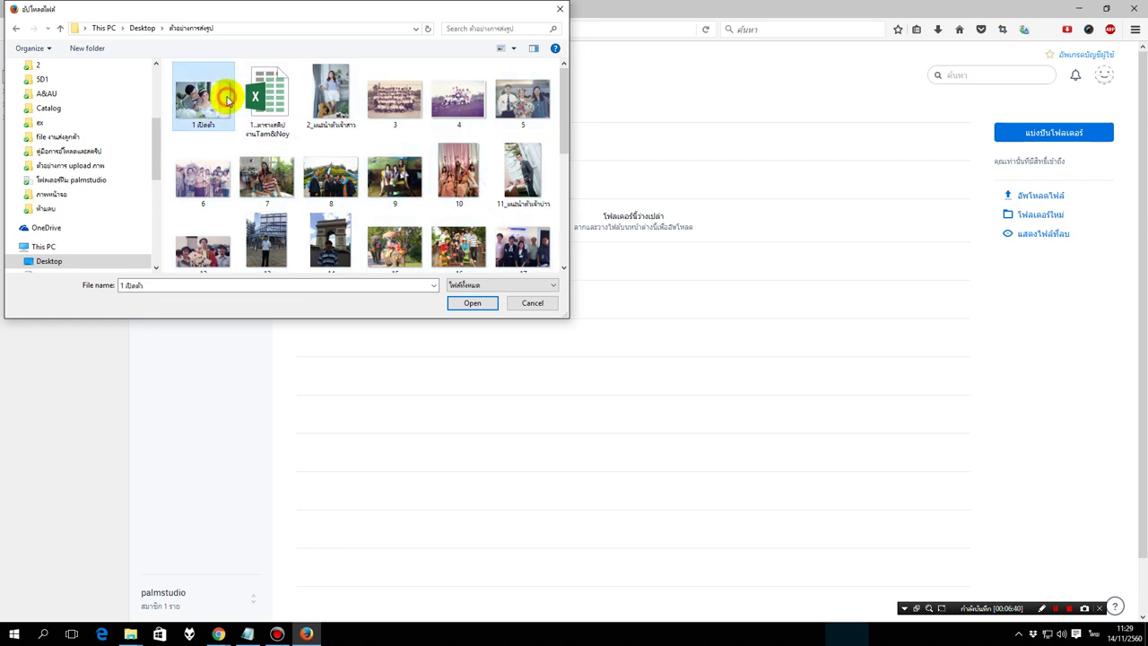
{"action": "key", "text": "ctrl+a"}
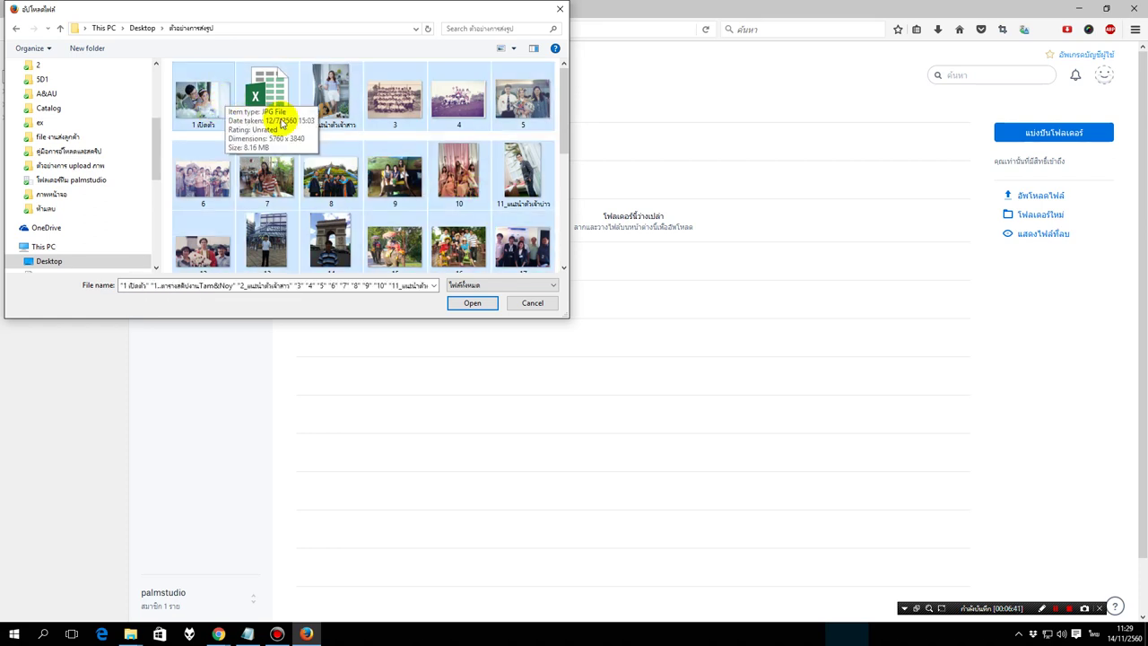
{"action": "left_click", "coordinate": [472, 305]}
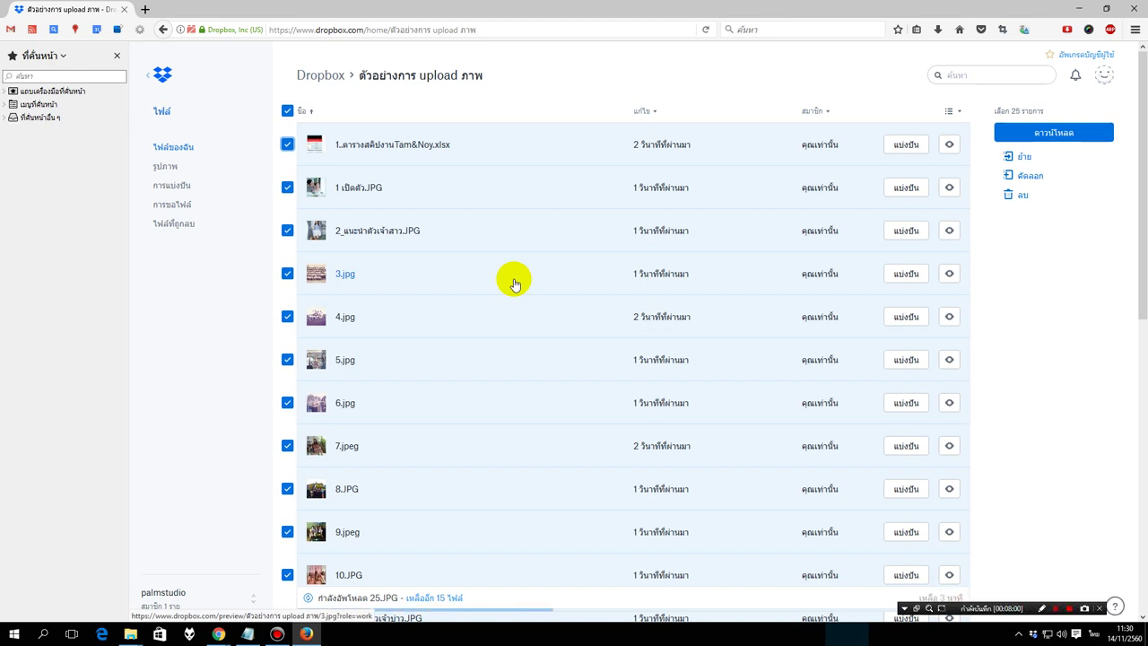
{"action": "left_click", "coordinate": [1135, 9]}
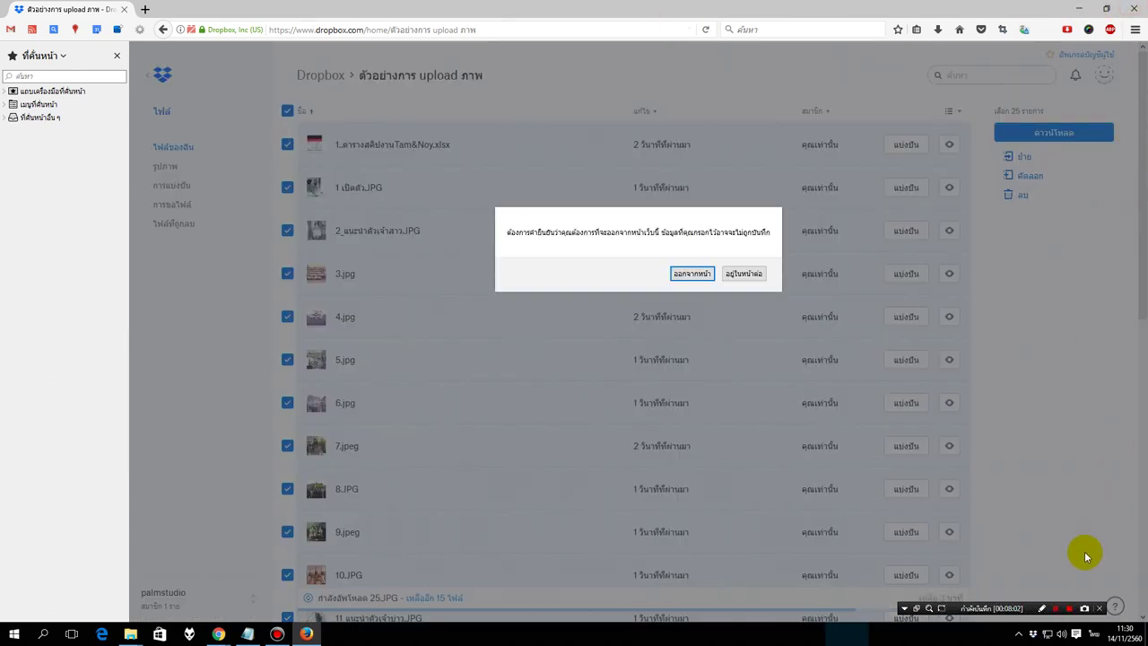